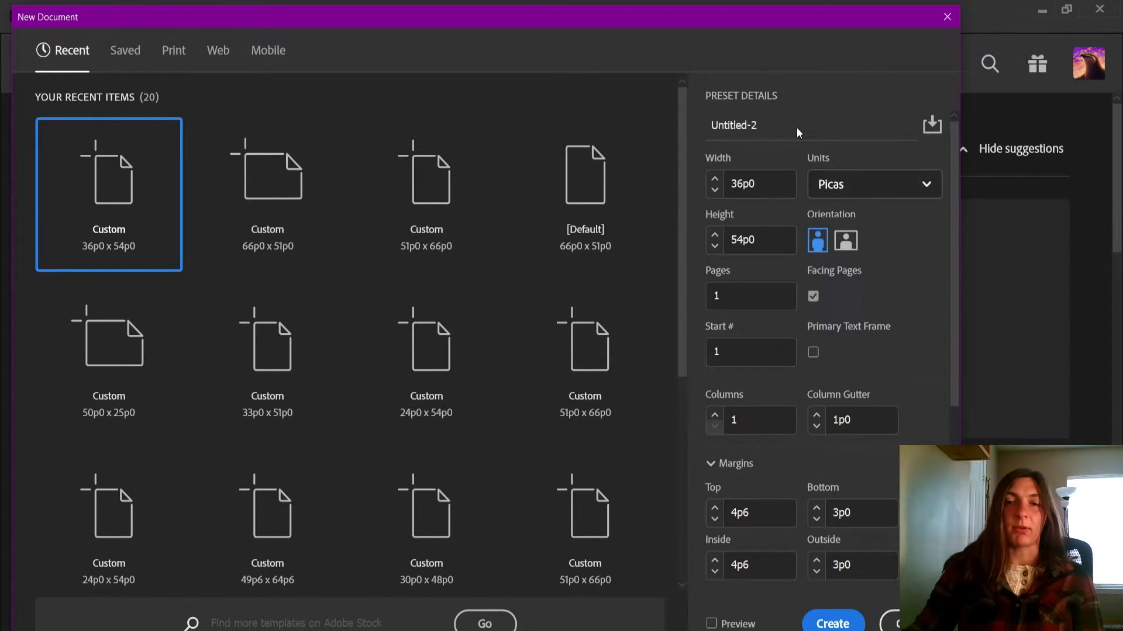
- Replace the Untitled-2 preset name with 'Book Cover Example'
click(741, 125)
key(ctrl+a)
text(Bo)
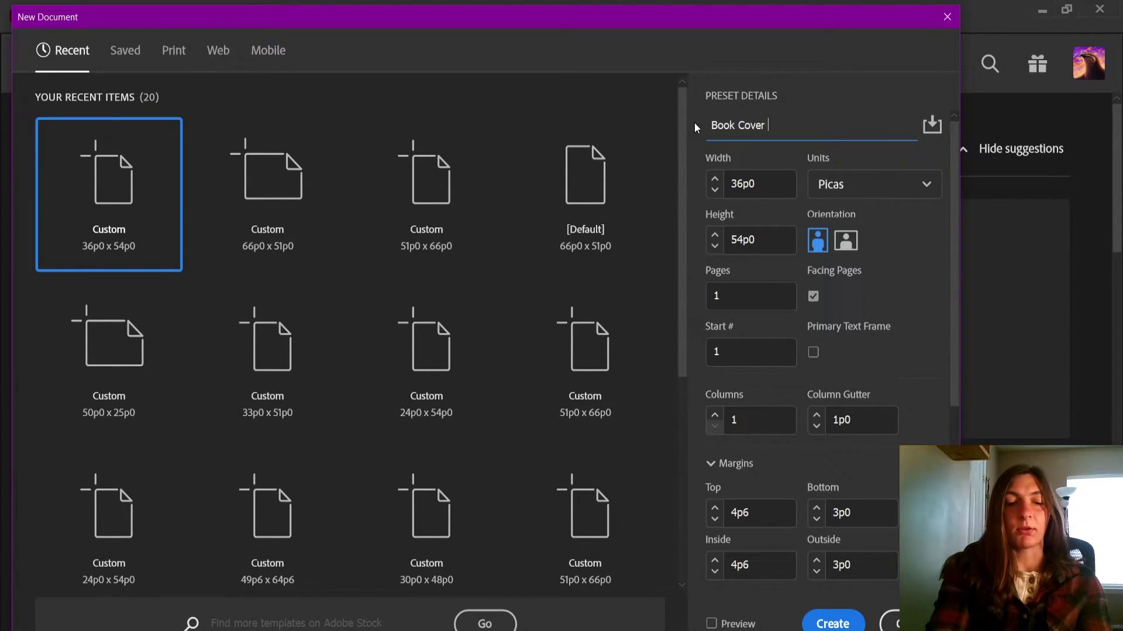
text(ok Cover Example)
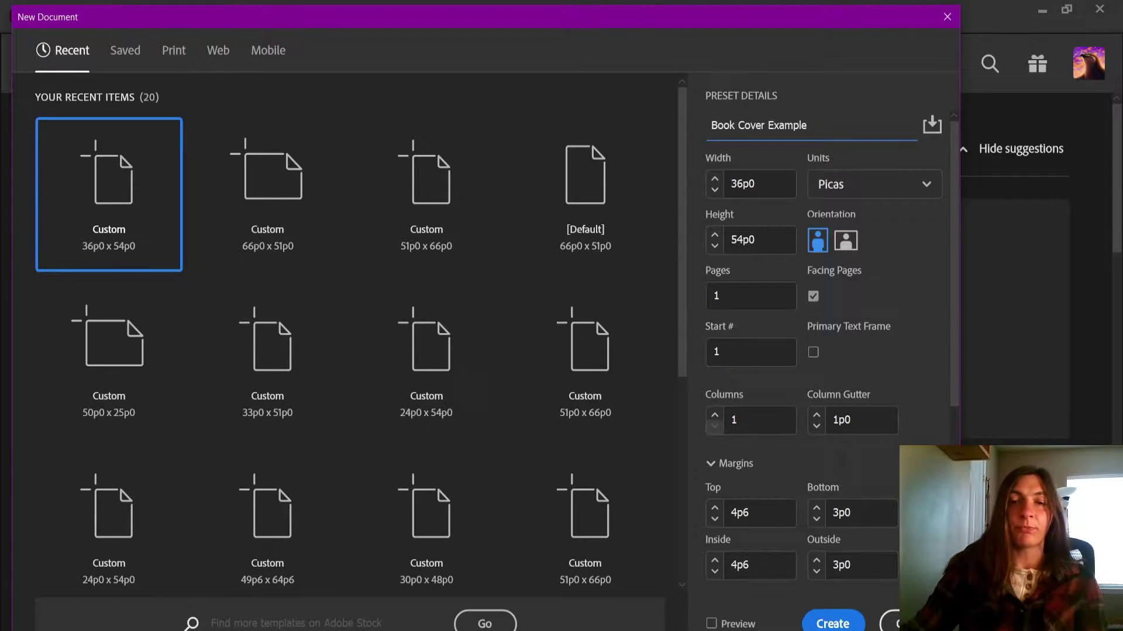
- Switch units to inches and set the width to 6+6+.5 (12.5 in), keeping 9 in height
click(900, 183)
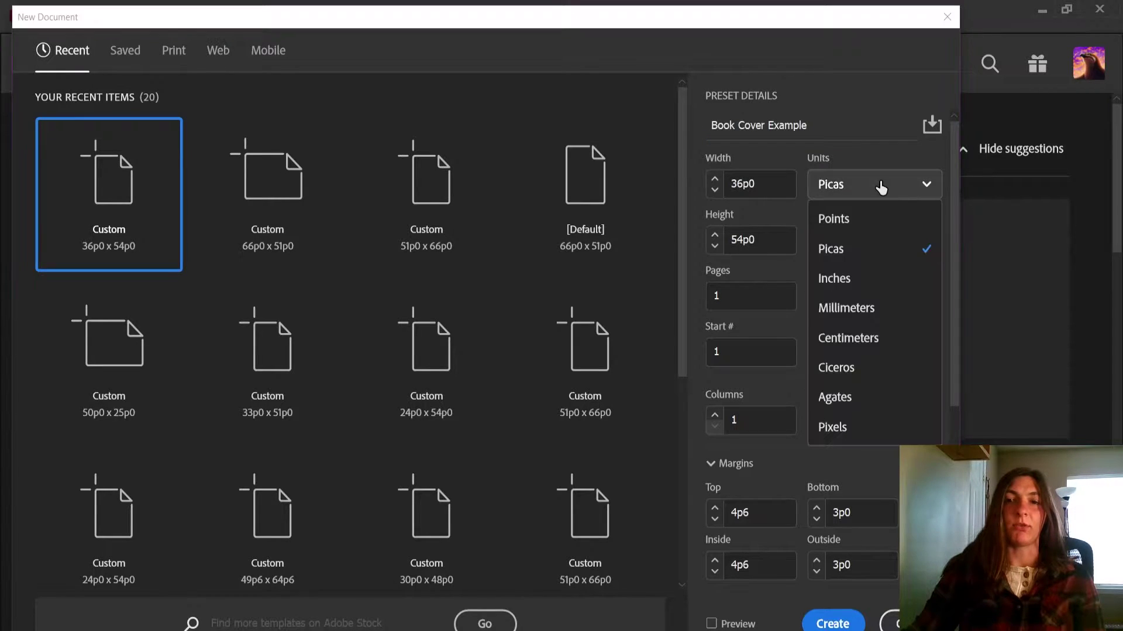
click(848, 287)
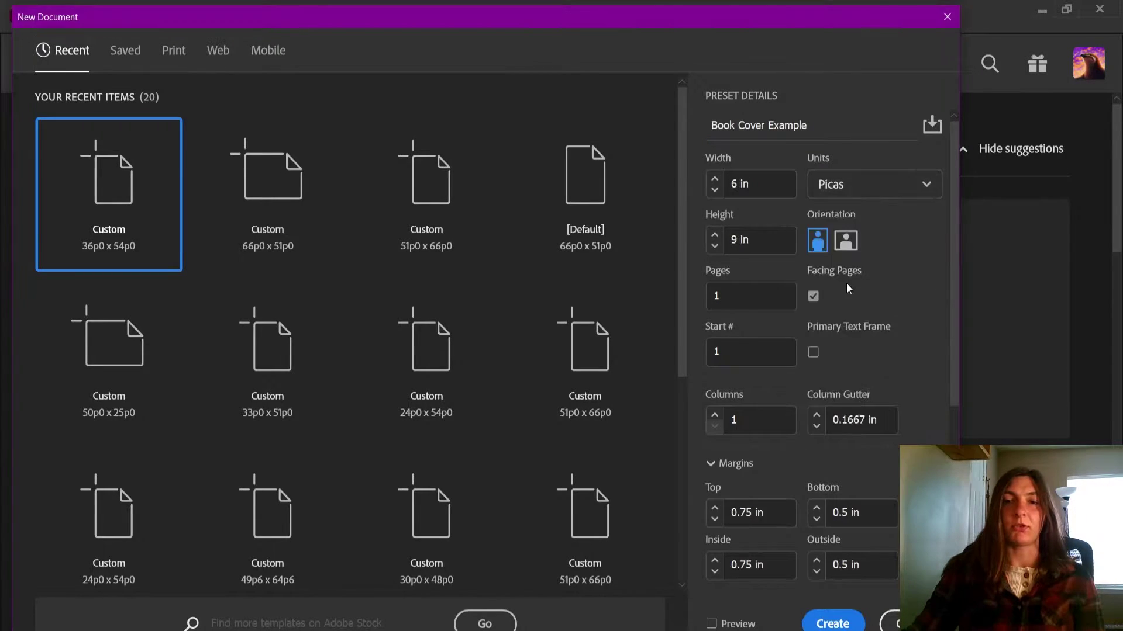
click(734, 186)
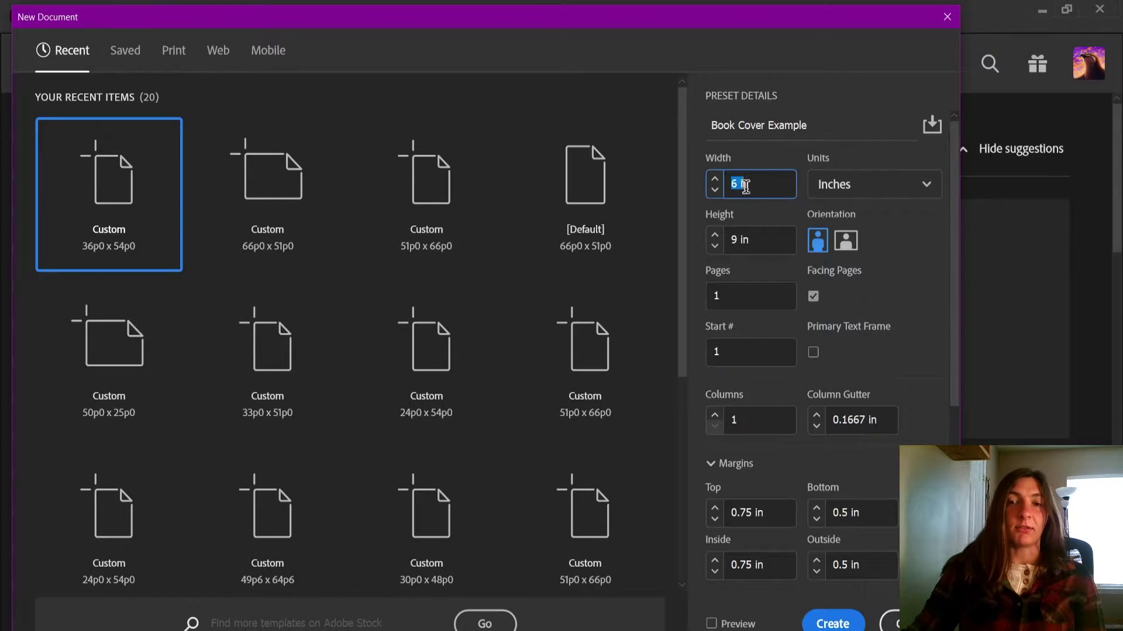
click(747, 239)
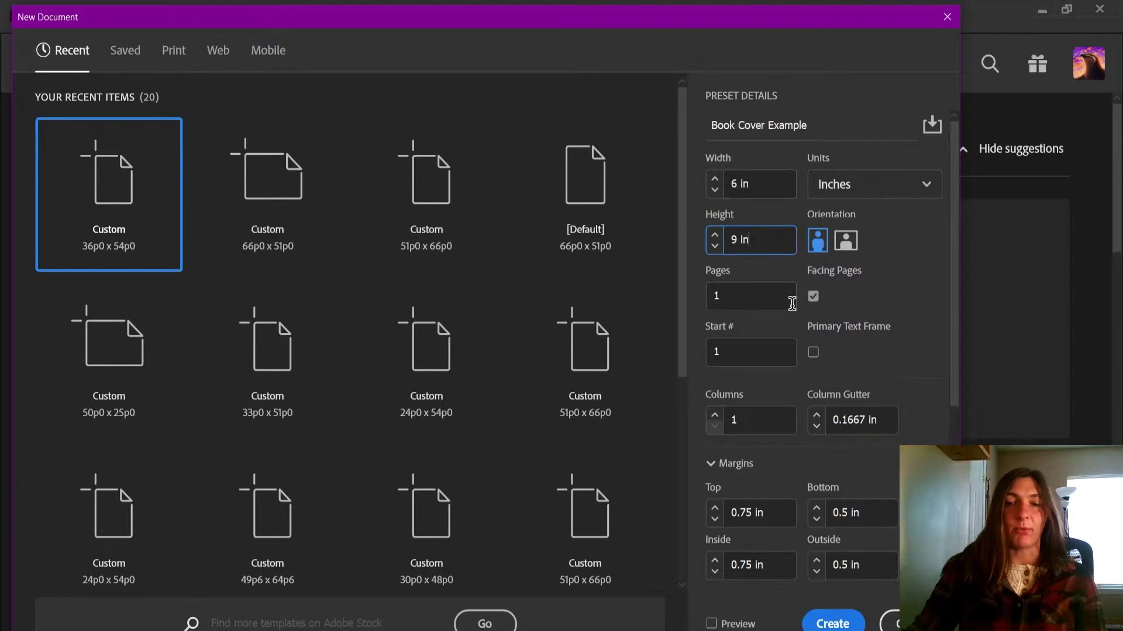
click(759, 183)
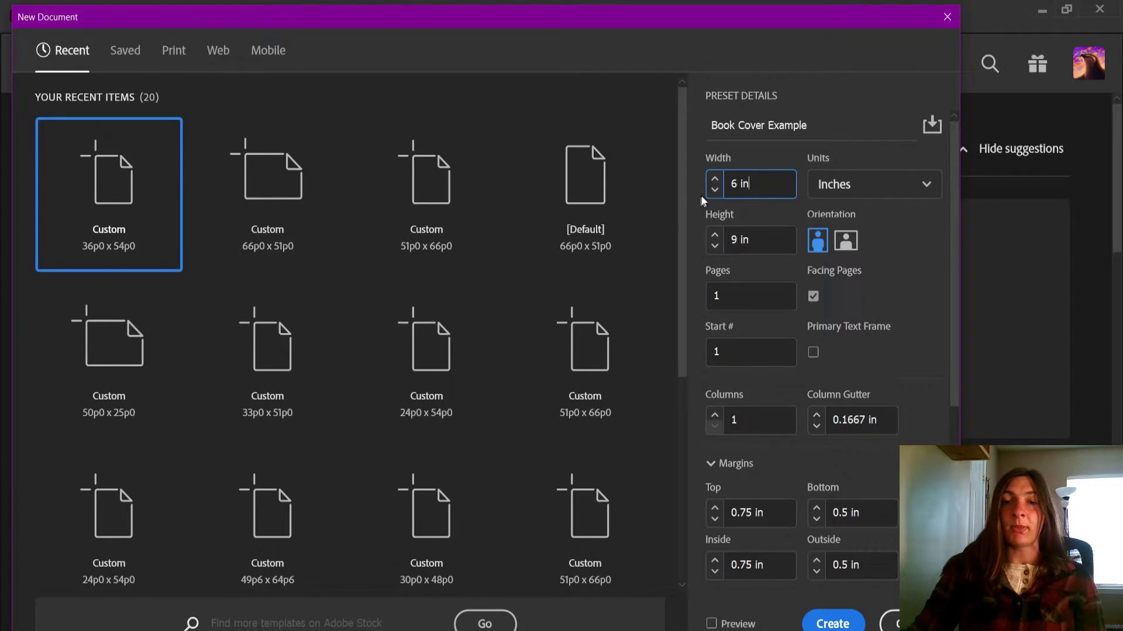
click(735, 184)
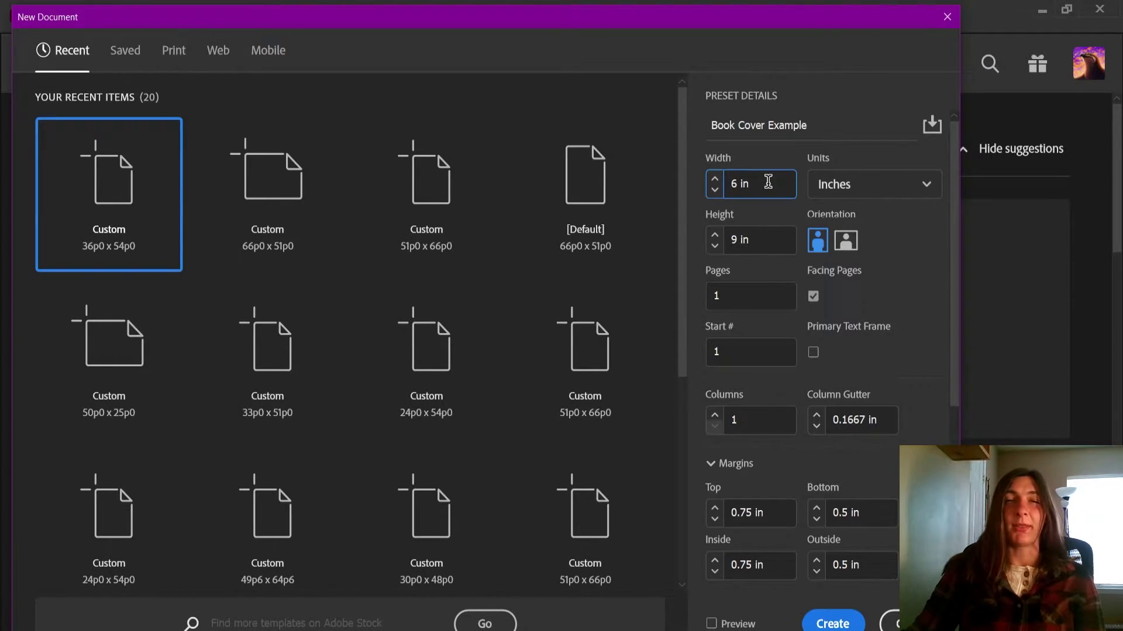
key(BackSpace)
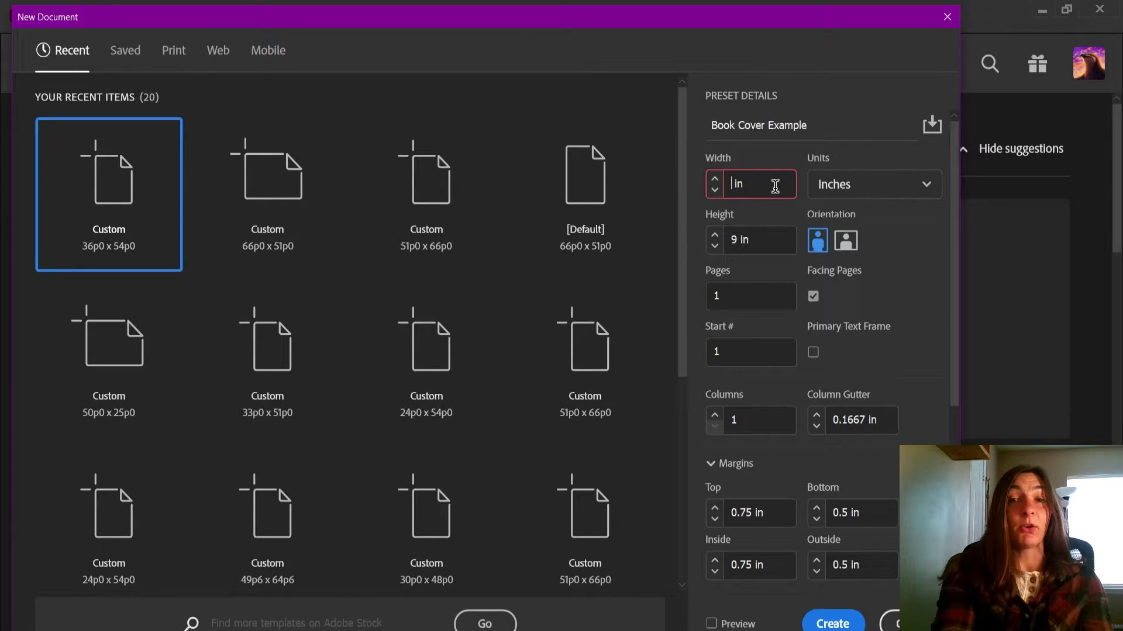
text(6)
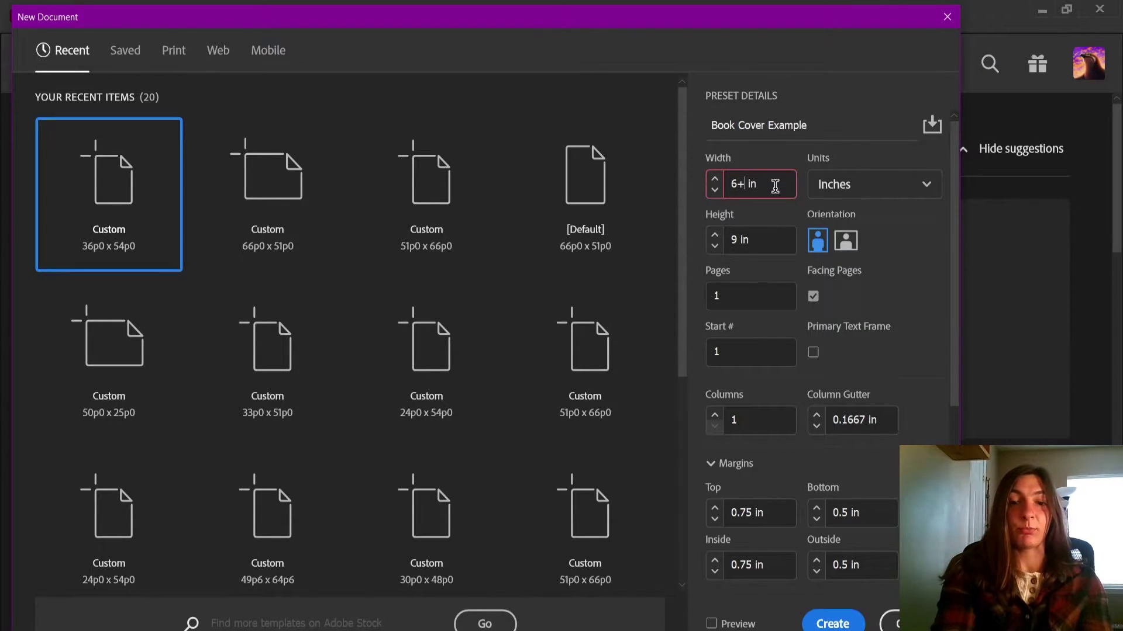
text(+6+)
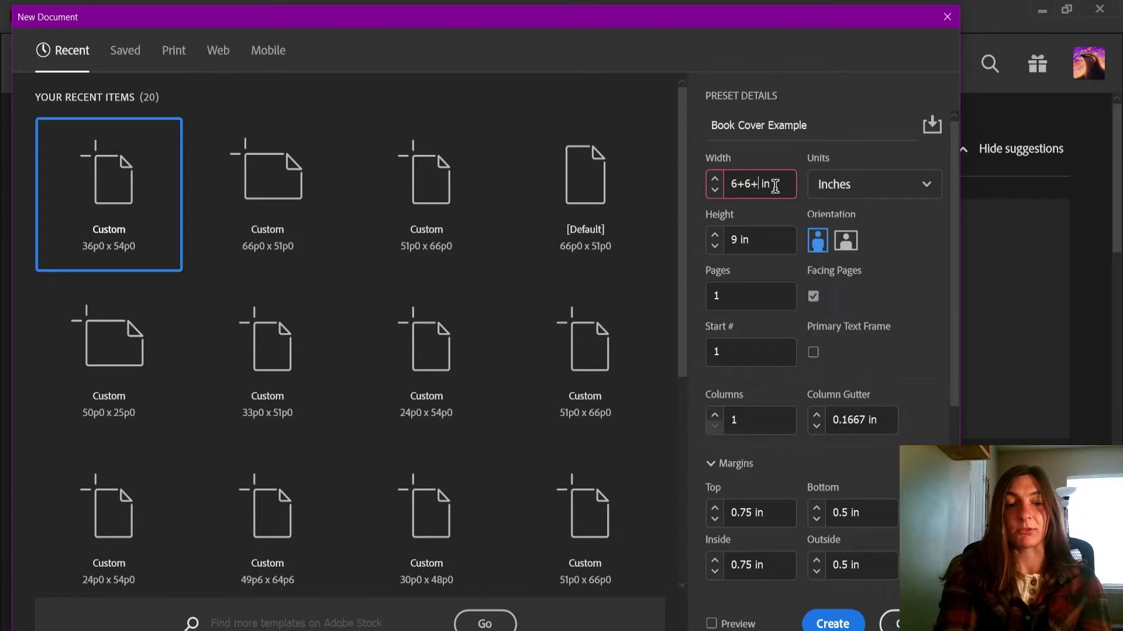
text(.5)
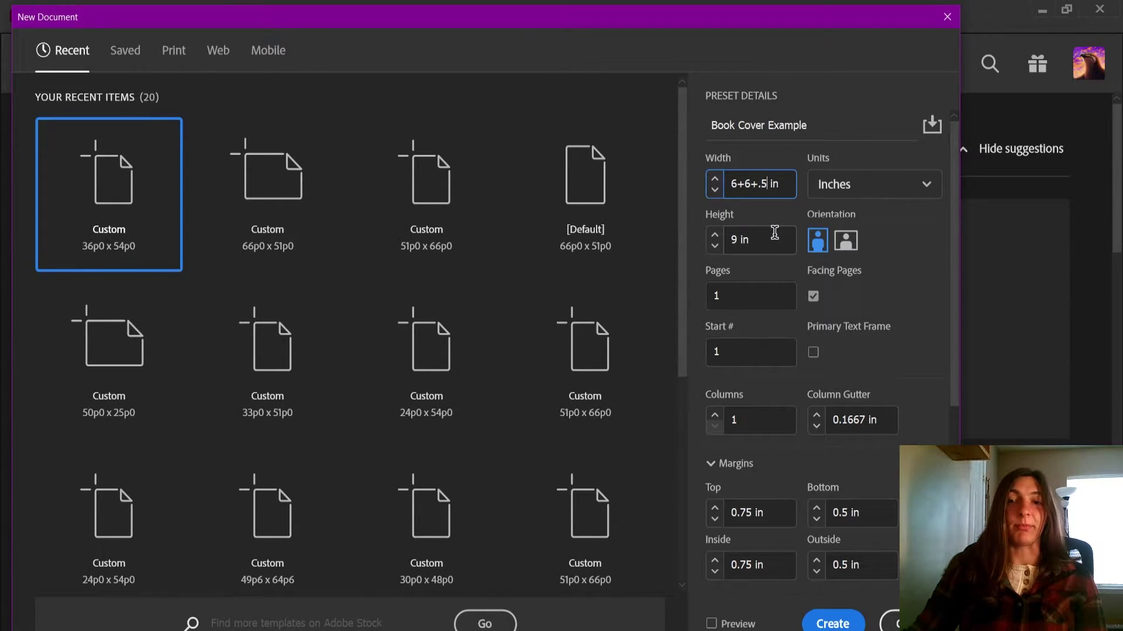
click(774, 232)
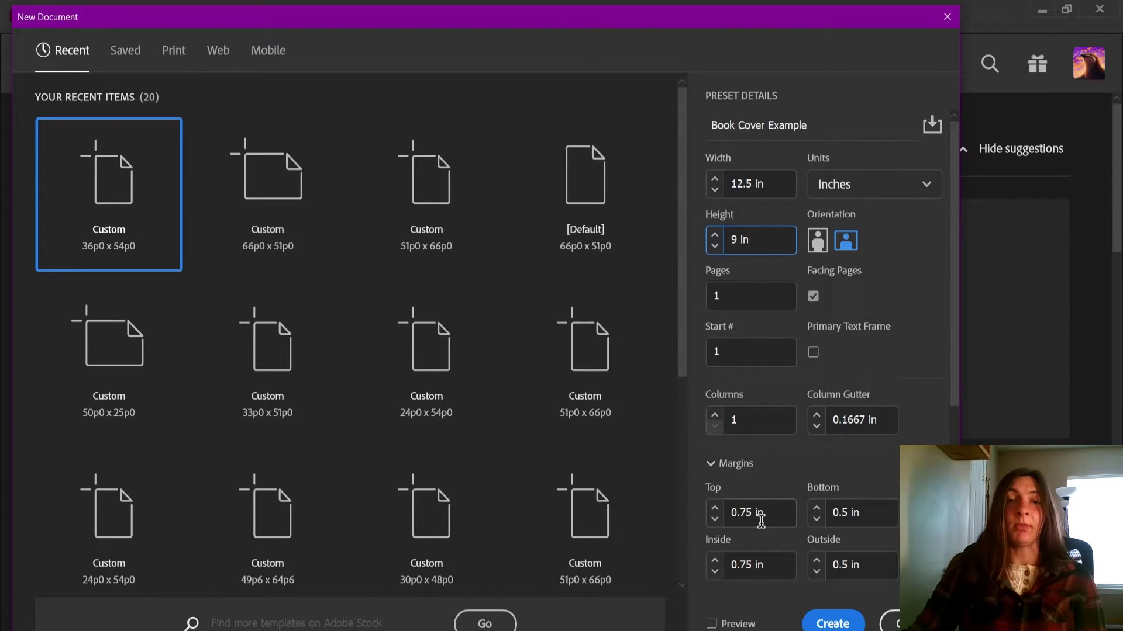
- Check the 0.5 in margins and create the 12.5 × 9 in document
scroll(762, 520, down, 5)
scroll(761, 520, up, 5)
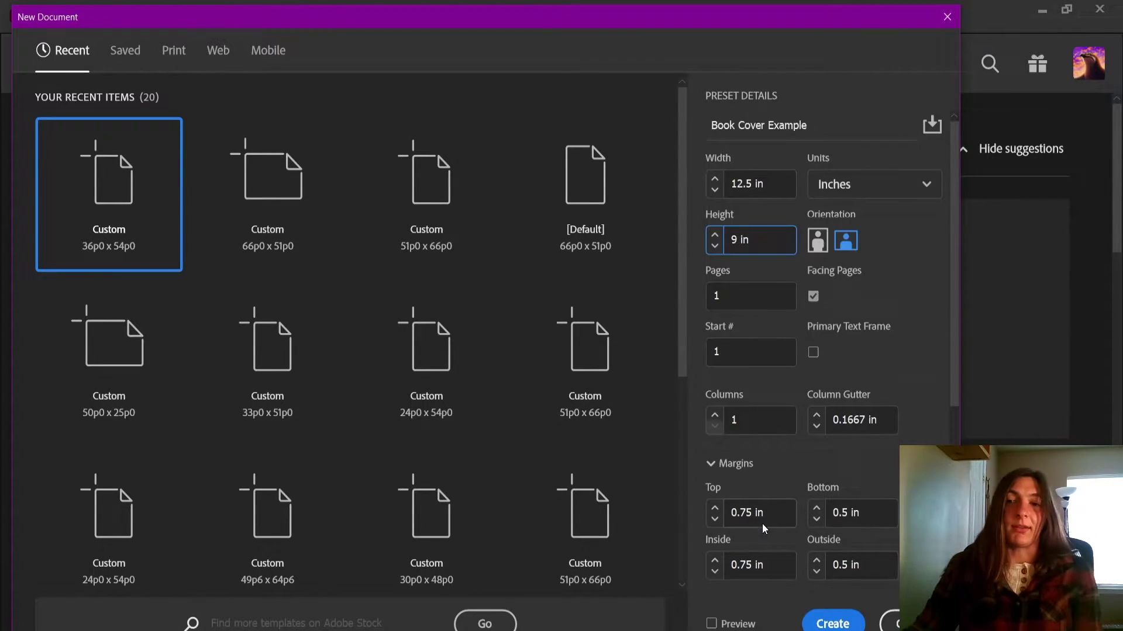
scroll(784, 524, down, 4)
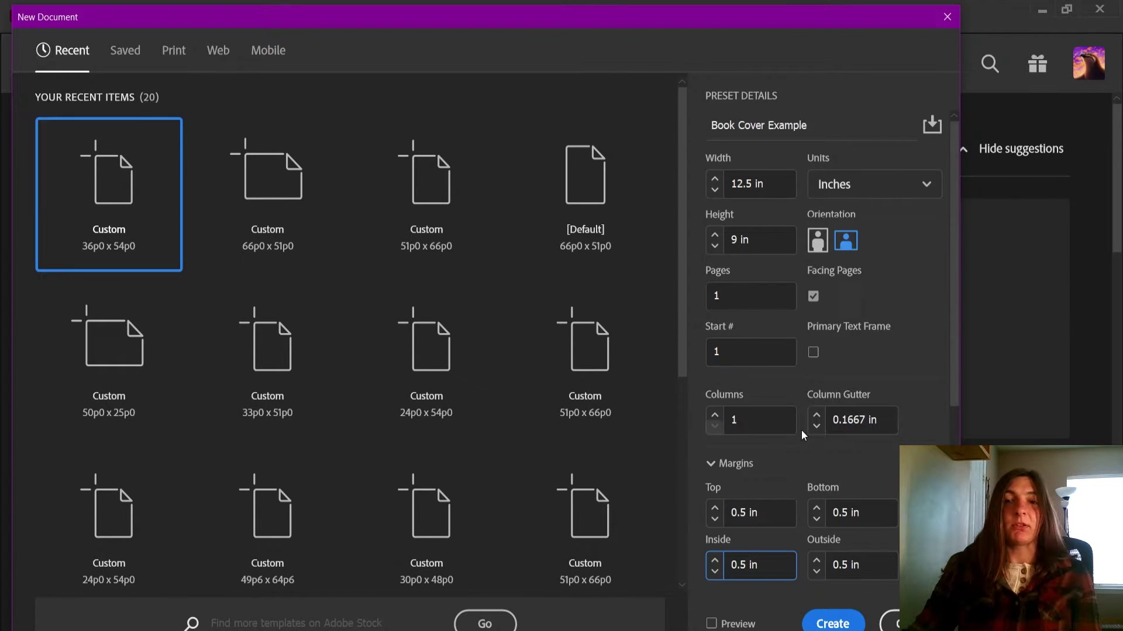
click(816, 624)
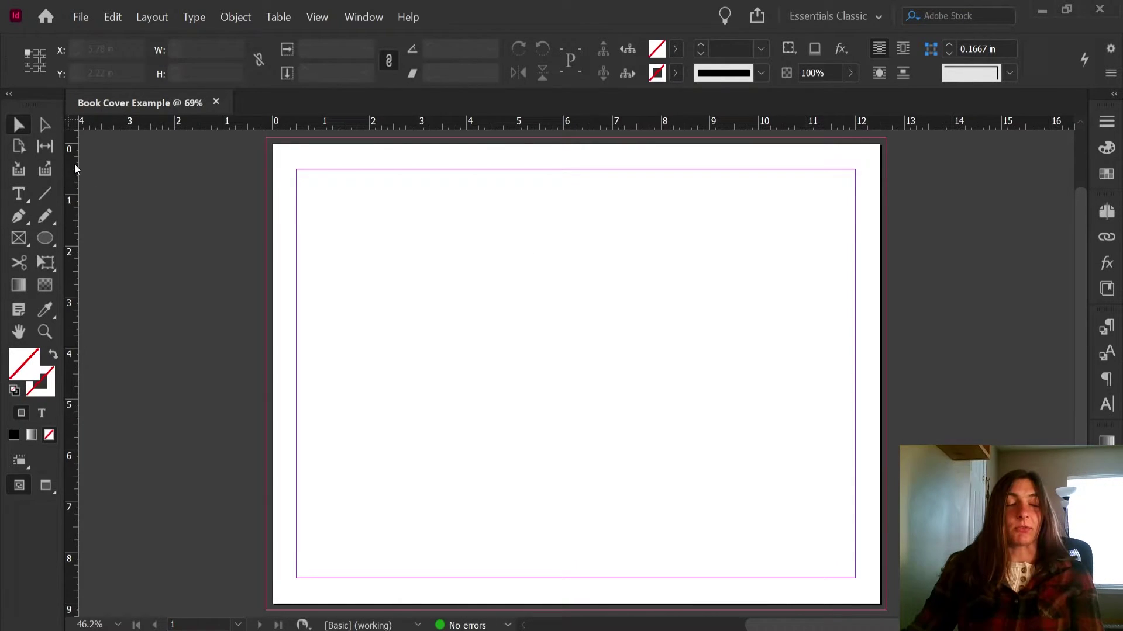
- Add vertical guides at about 6 in and 6.5 in, then select both spine guides
drag(75, 169, 565, 273)
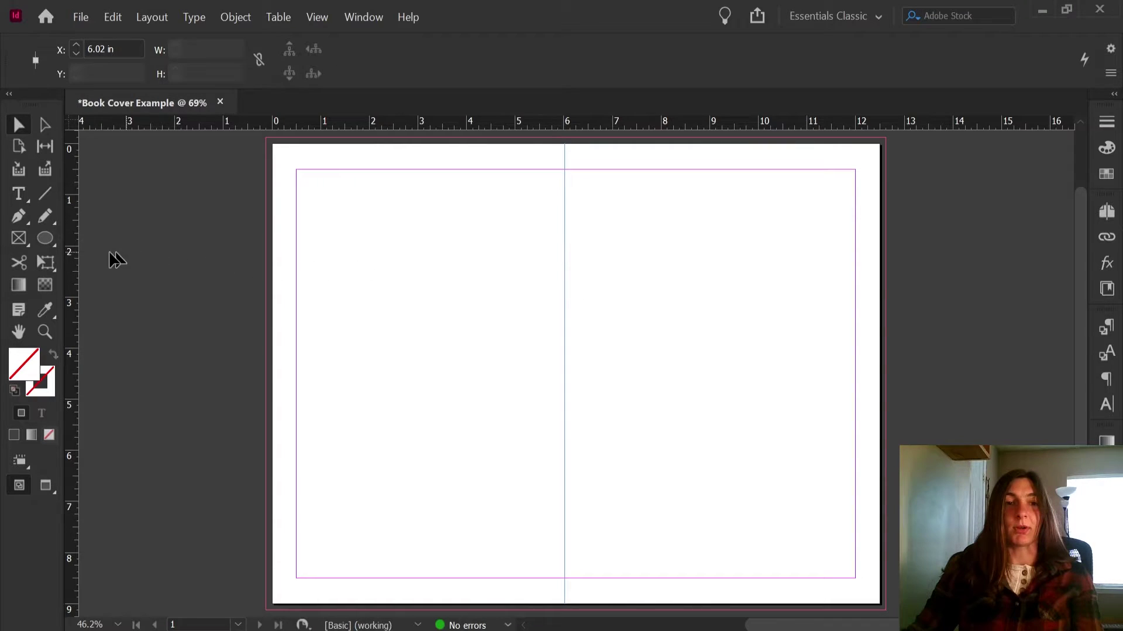
drag(78, 258, 592, 279)
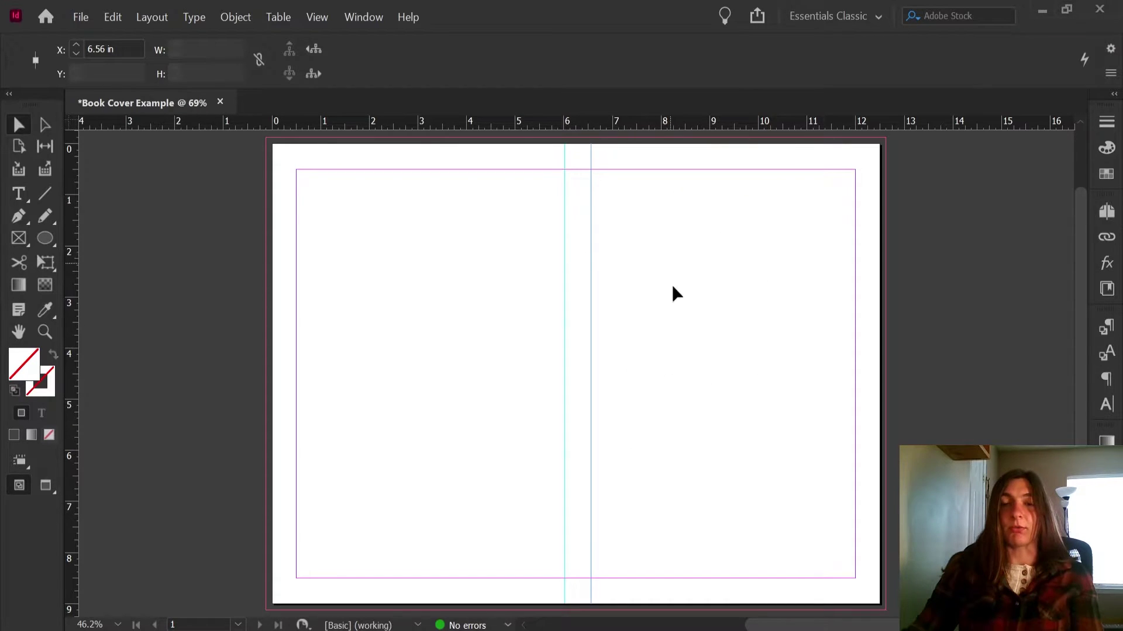
drag(223, 250, 813, 311)
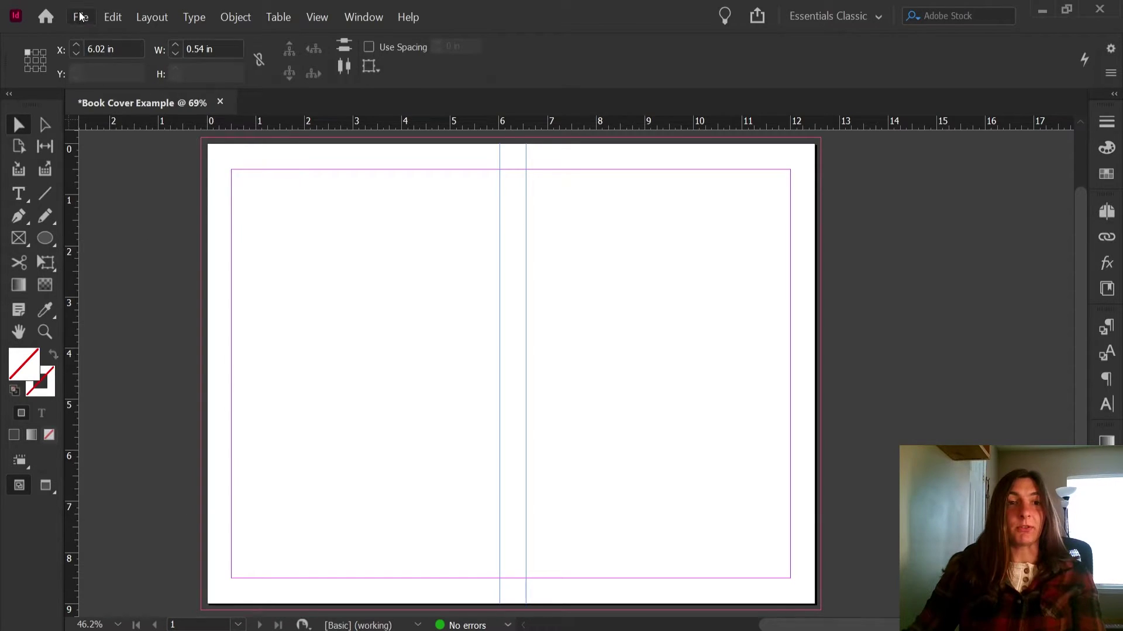
- Create a new 6 × 9 in portrait document in inches named Book Cover Example - BETTER
click(80, 16)
mouse_move(98, 33)
click(327, 37)
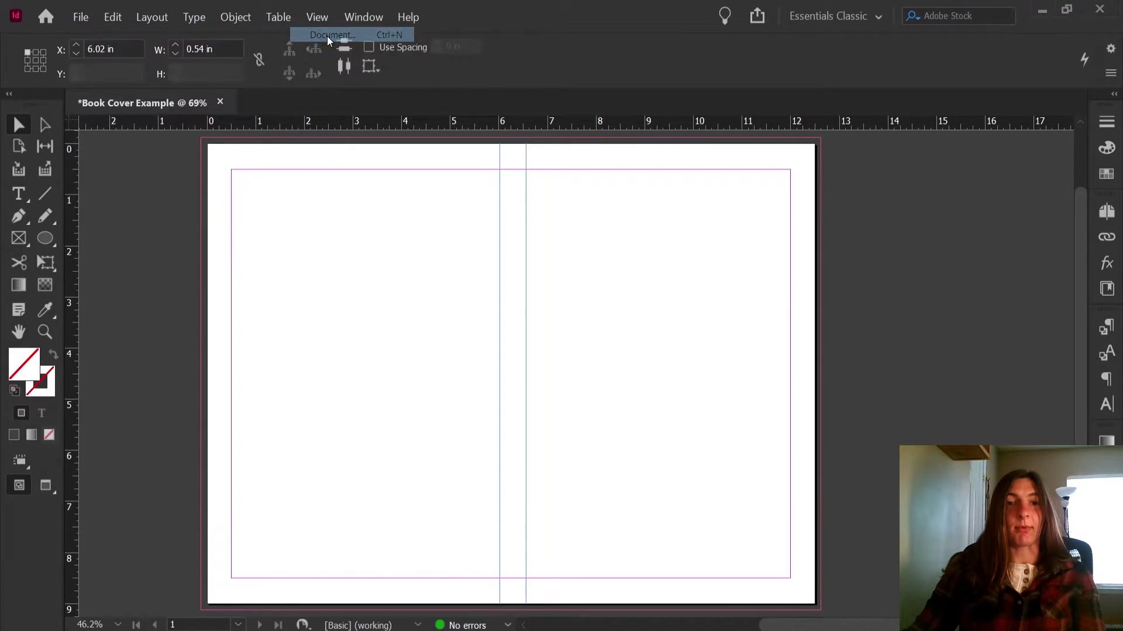
click(874, 184)
click(830, 278)
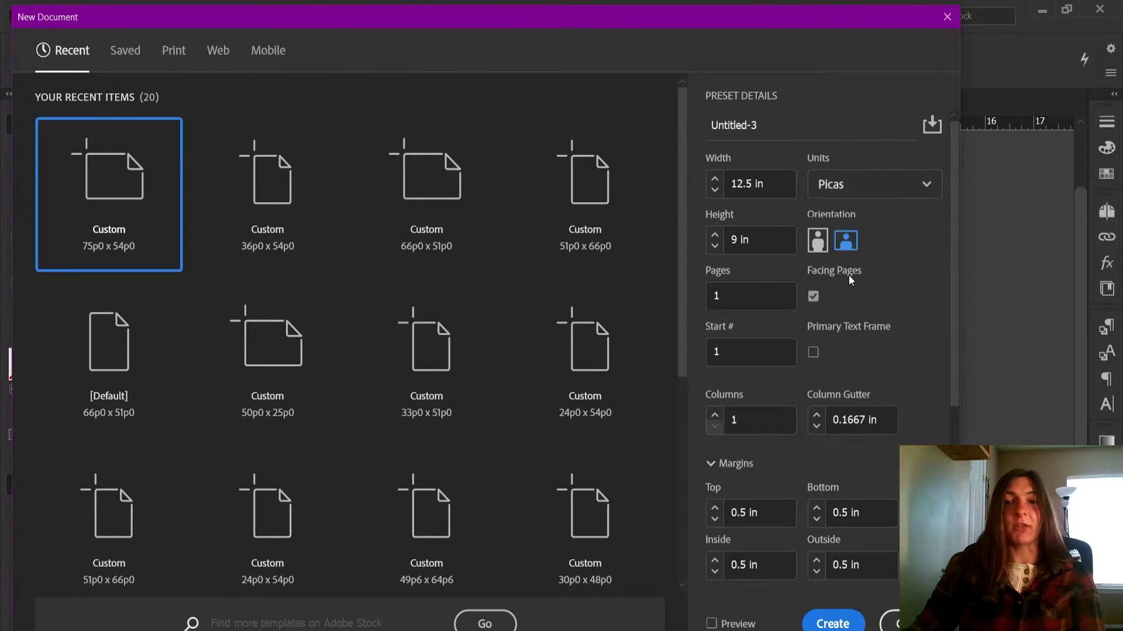
click(778, 186)
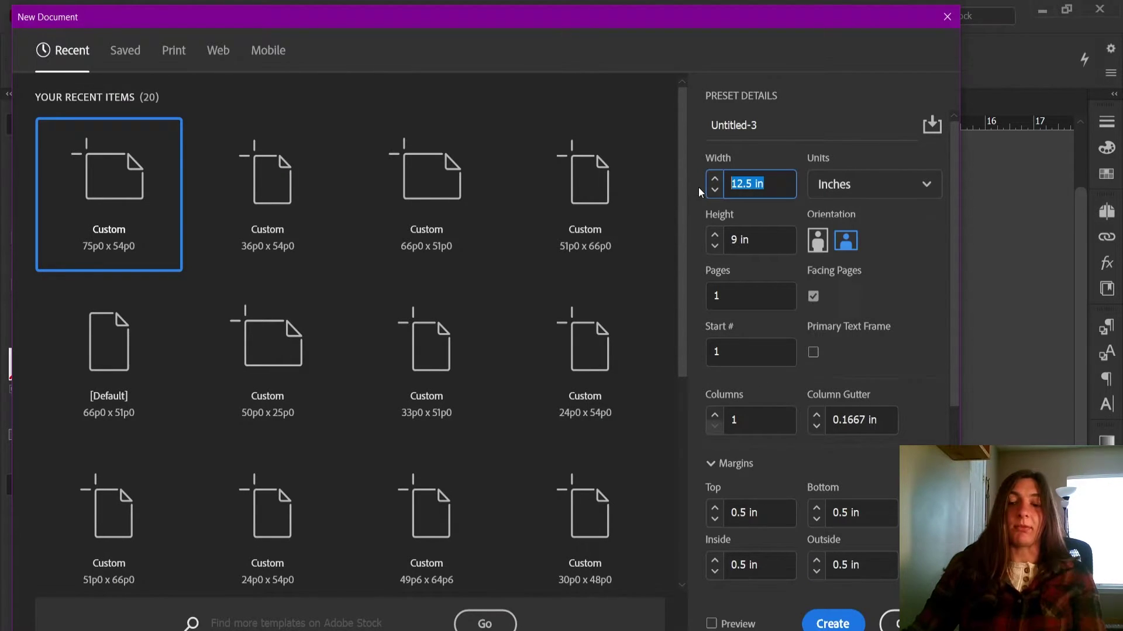
text(6)
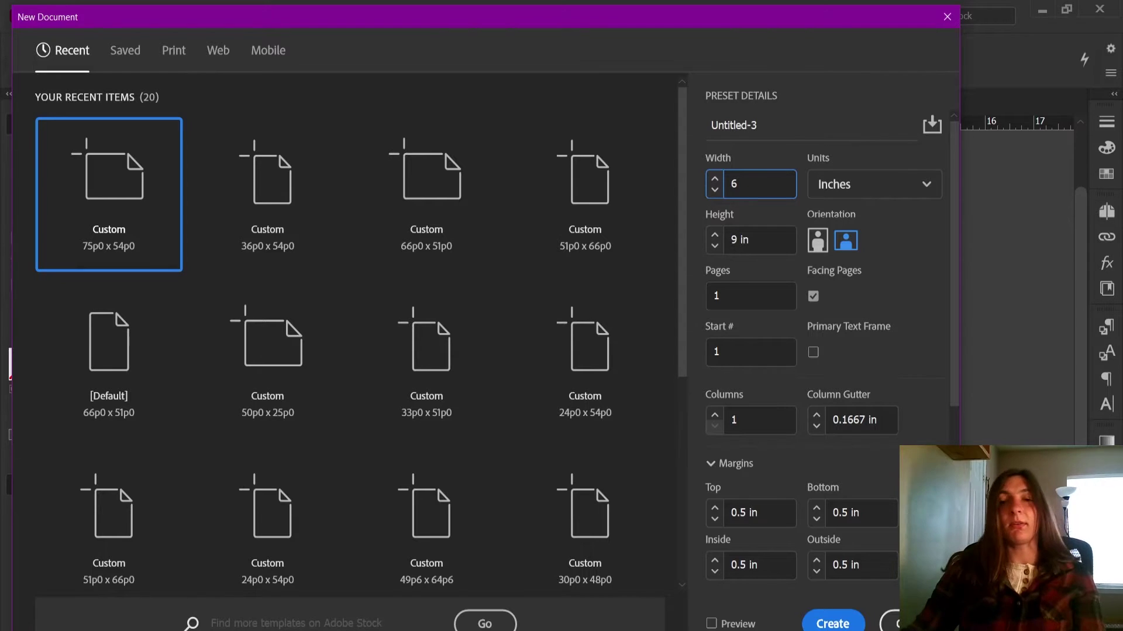
drag(802, 127, 702, 130)
text(Book Cover Example - BETTER)
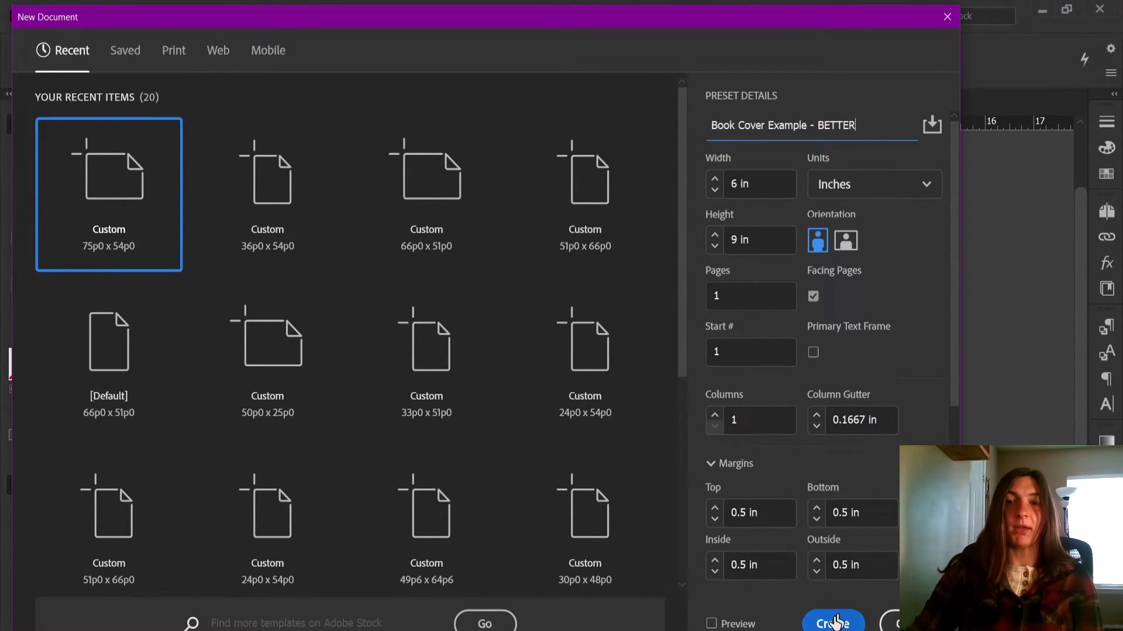
click(833, 623)
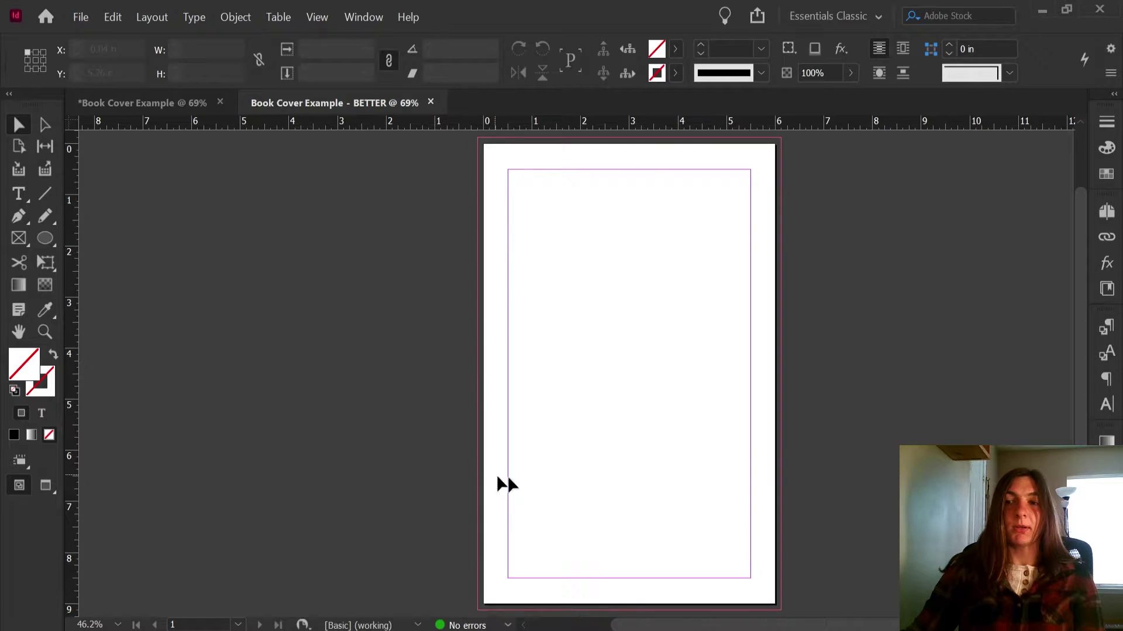
- Add a second page, disable page shuffling, and join page 2 beside page 1
key(F12)
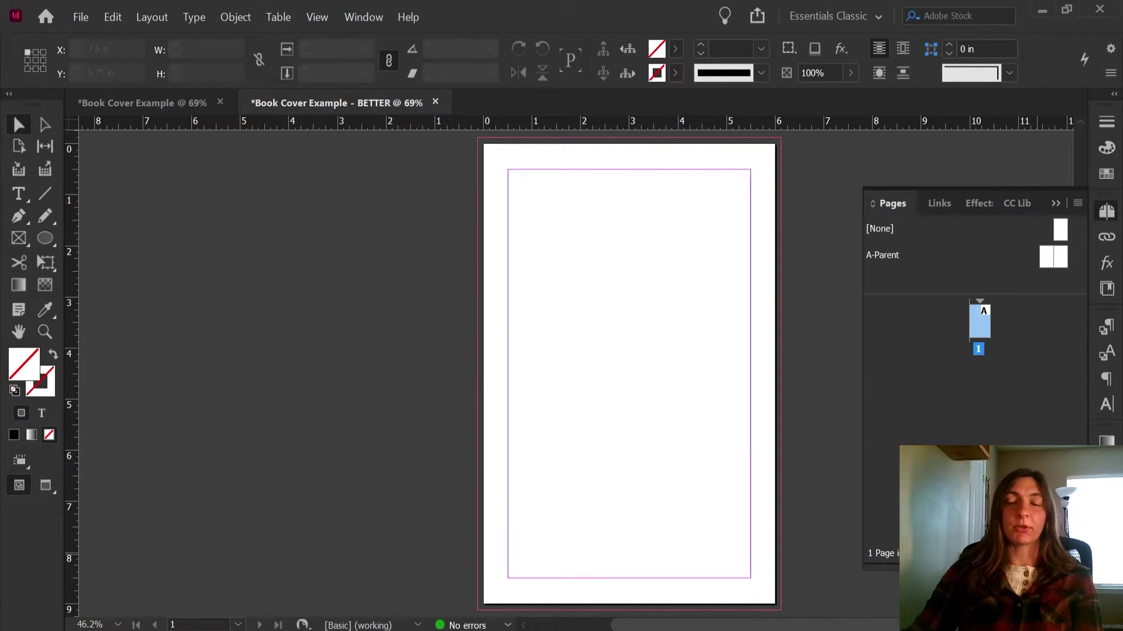
key(ctrl+shift+p)
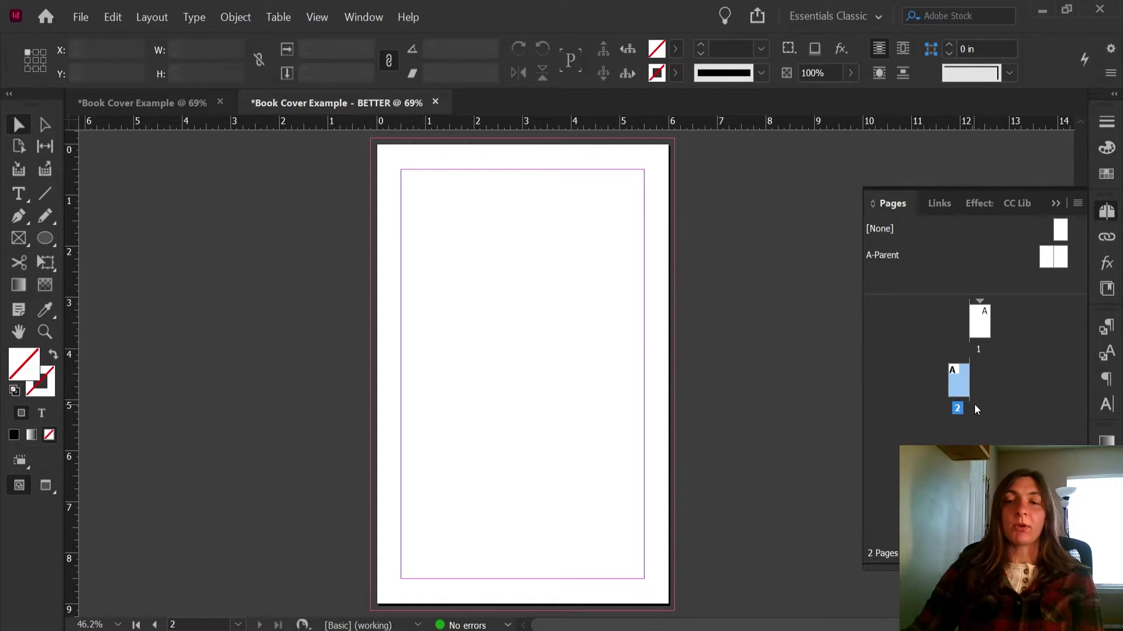
shift+click(980, 325)
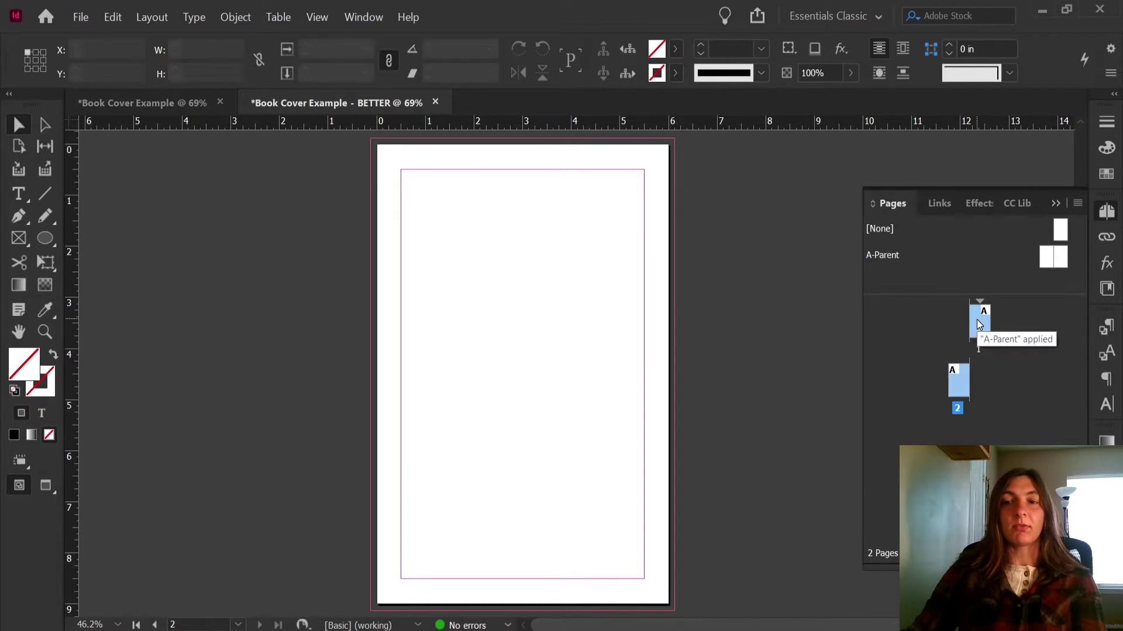
right_click(976, 320)
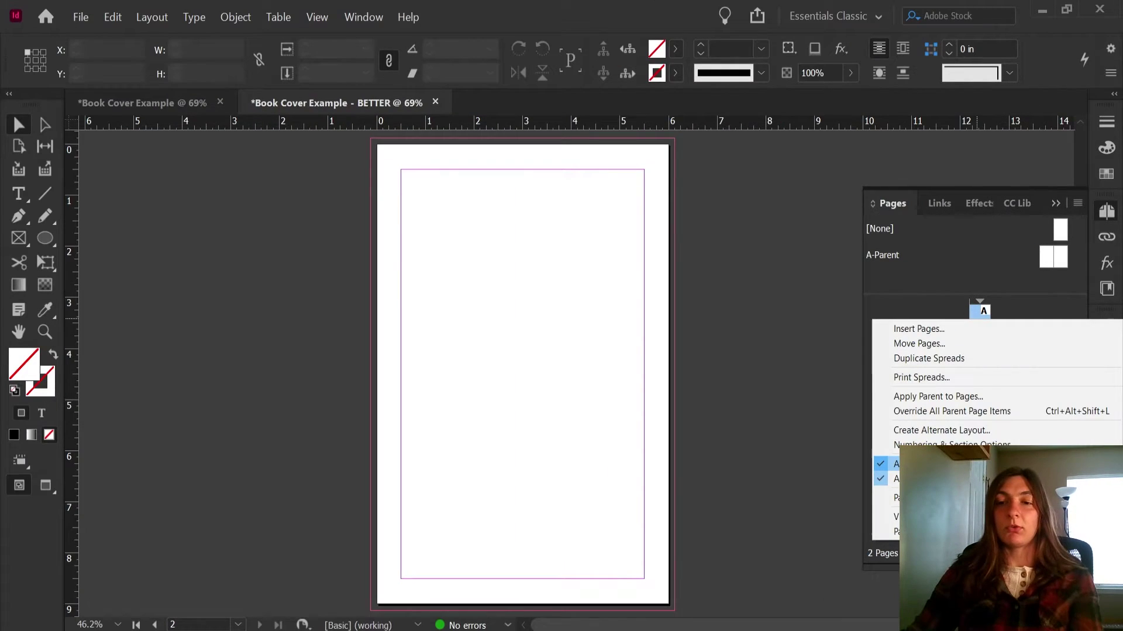
click(936, 464)
click(959, 380)
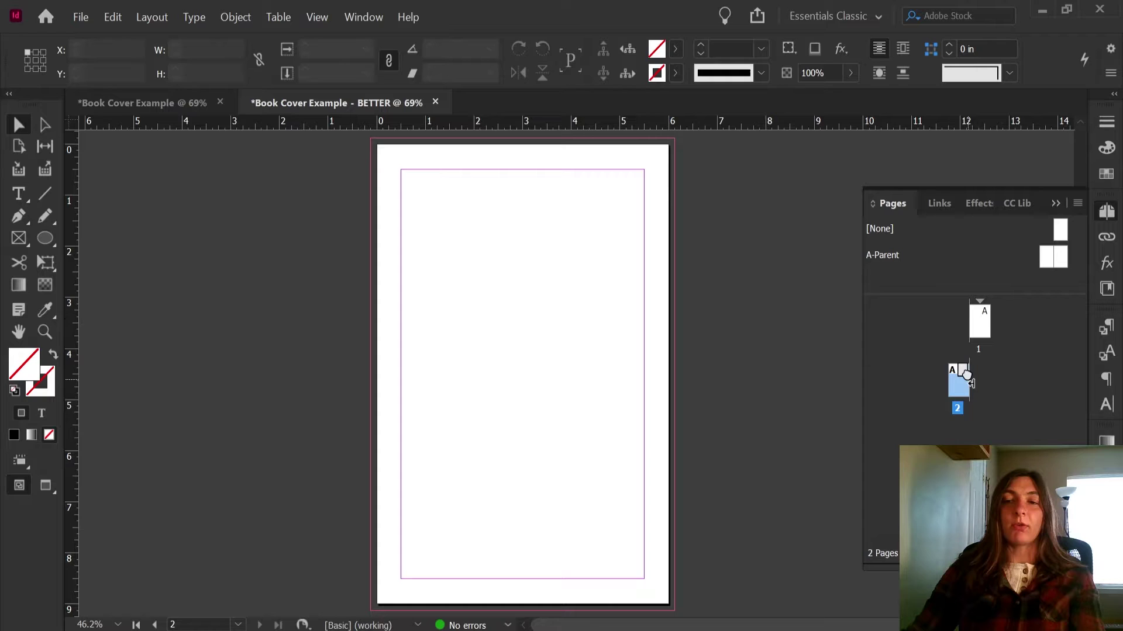
drag(965, 375, 969, 338)
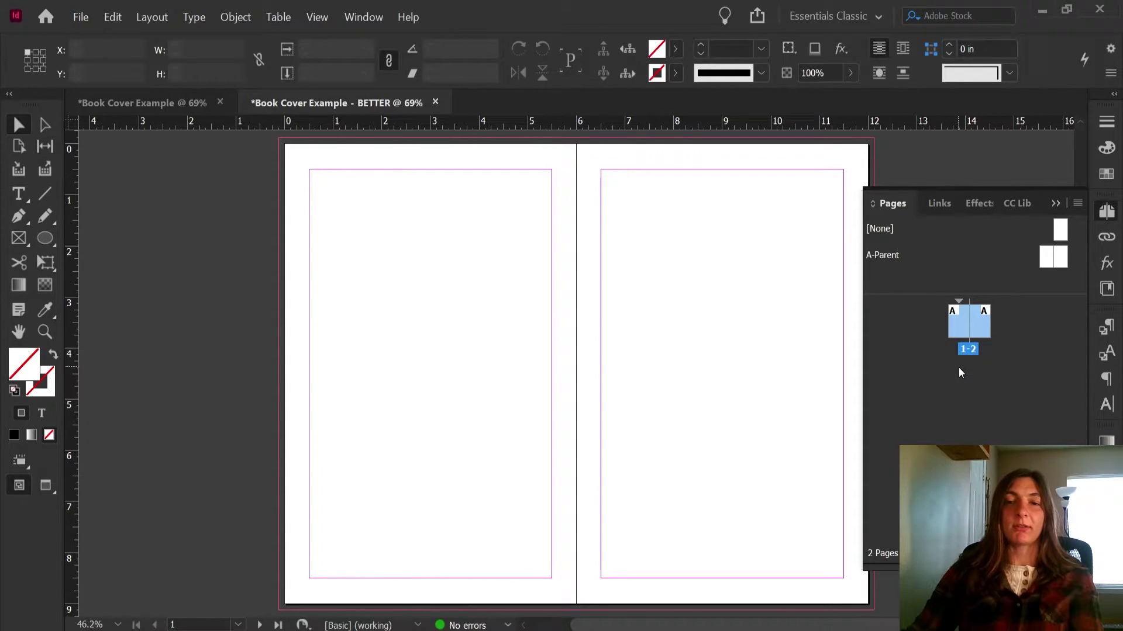
- Add a third page and join it onto the spread beside page 2
click(985, 325)
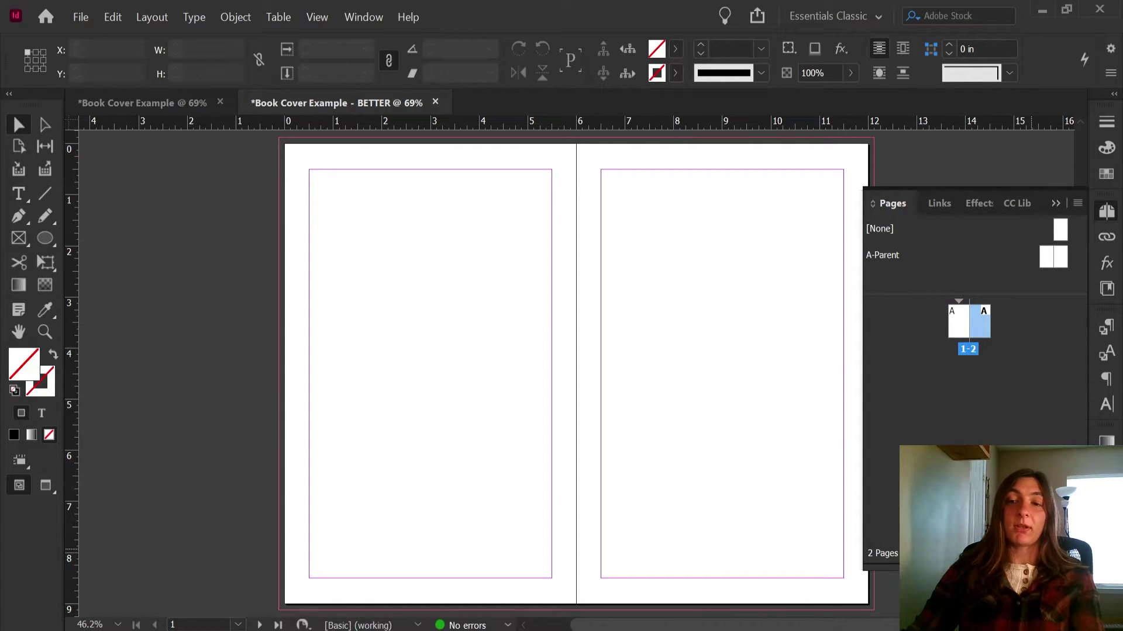
click(1030, 550)
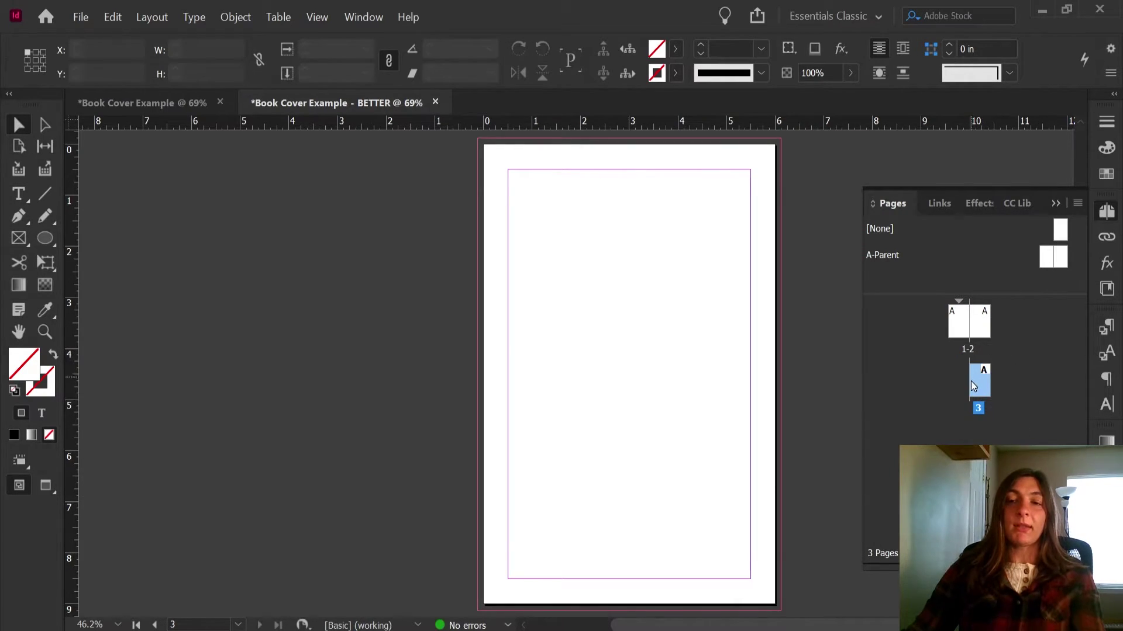
drag(971, 381, 970, 332)
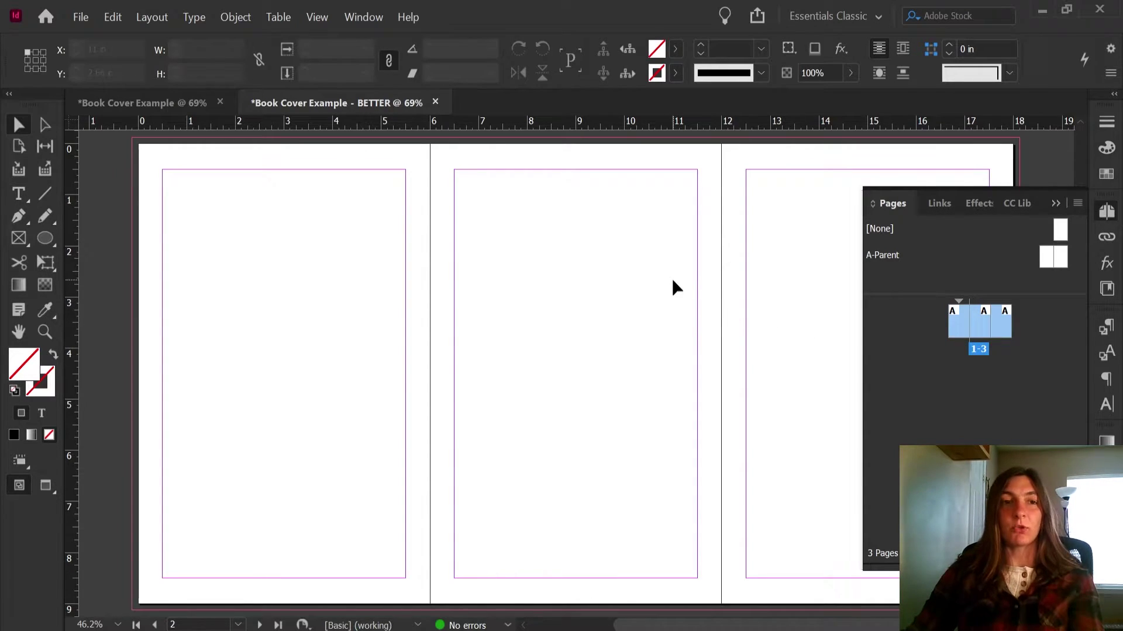
- Set the middle page's width to .5 with the Page tool and dismiss the warning
click(19, 146)
click(589, 310)
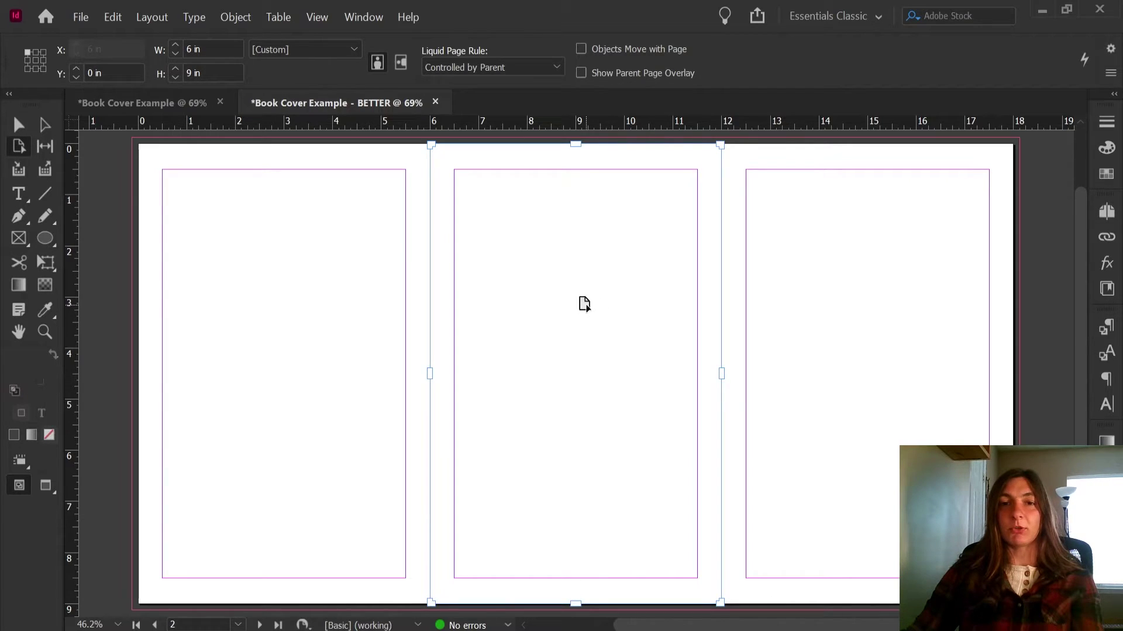
click(223, 49)
text(.5)
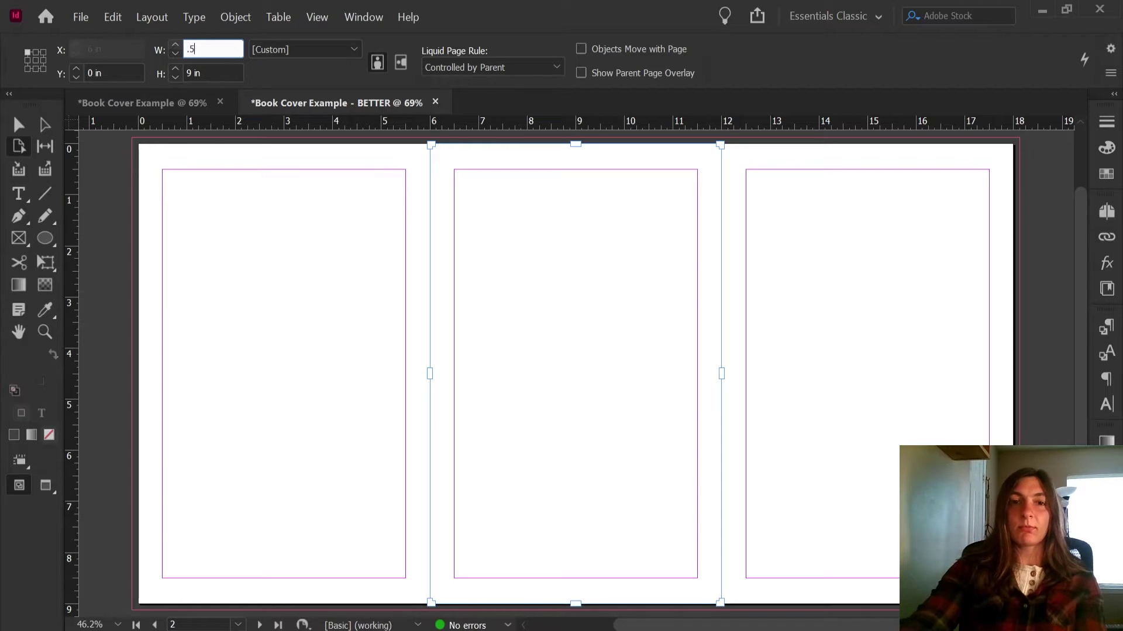
key(Return)
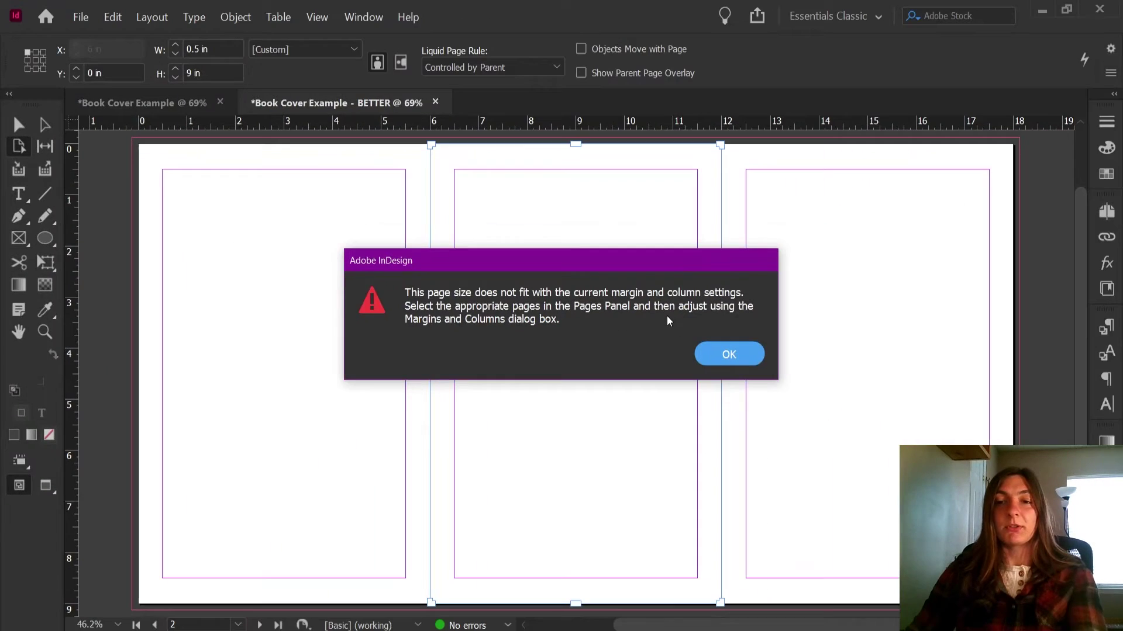
click(904, 383)
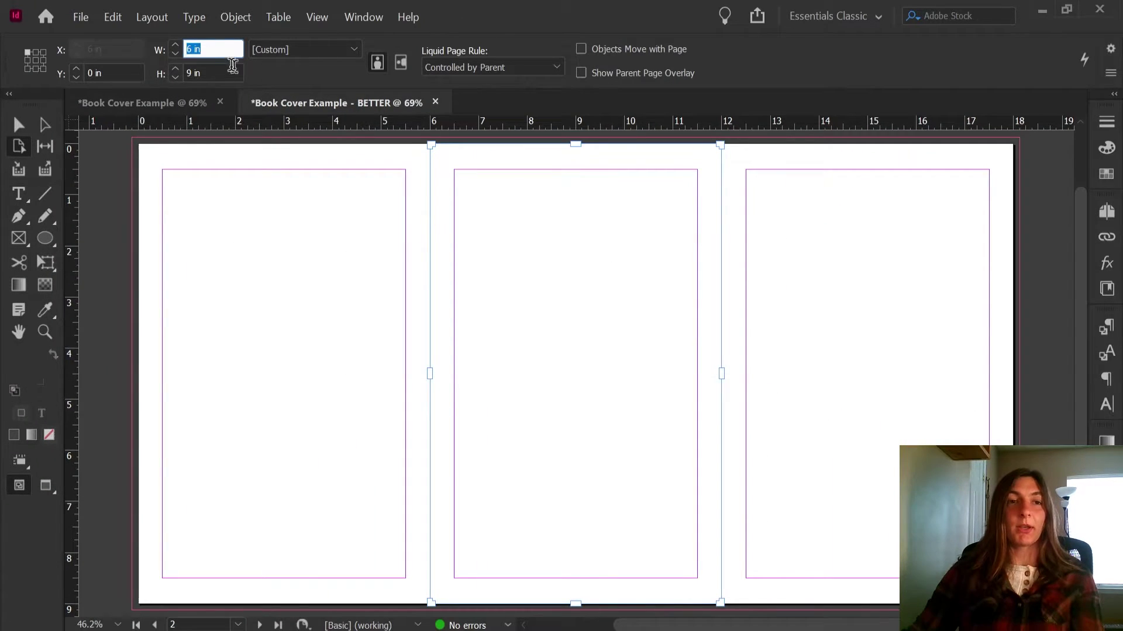
- In Margins and Columns, link all four margins and lower them to 0.1875 in
click(152, 17)
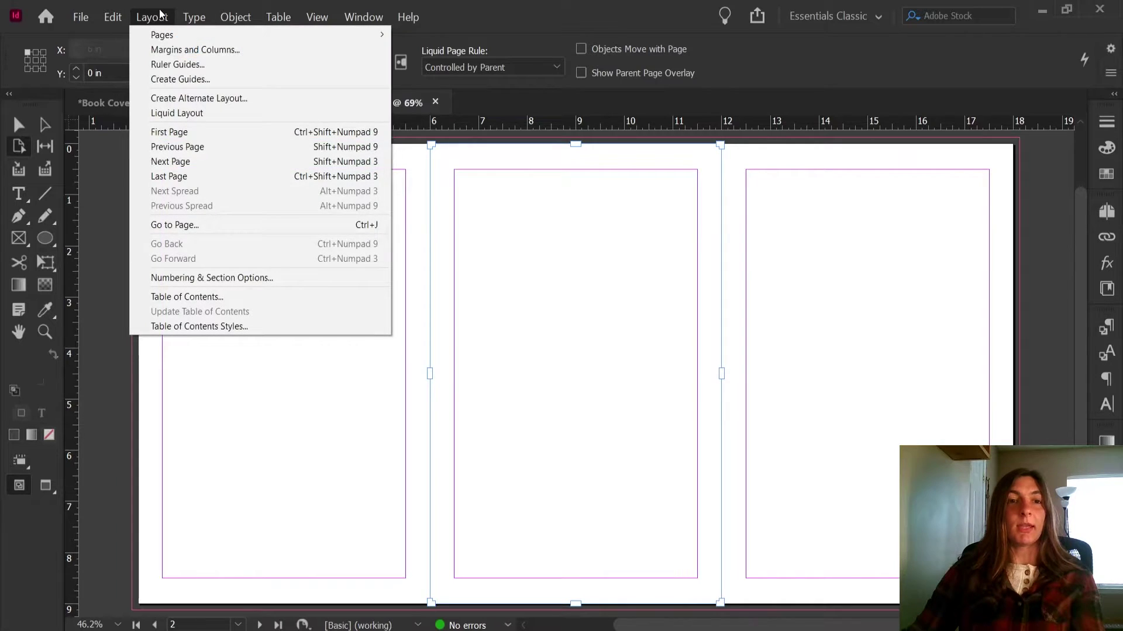
click(171, 50)
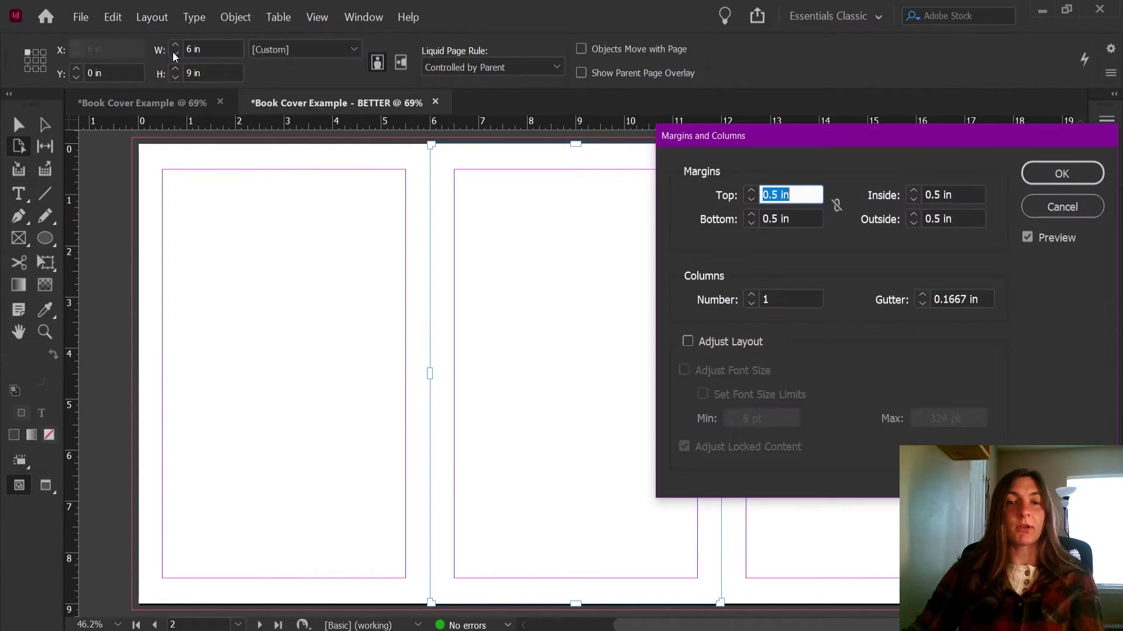
click(835, 207)
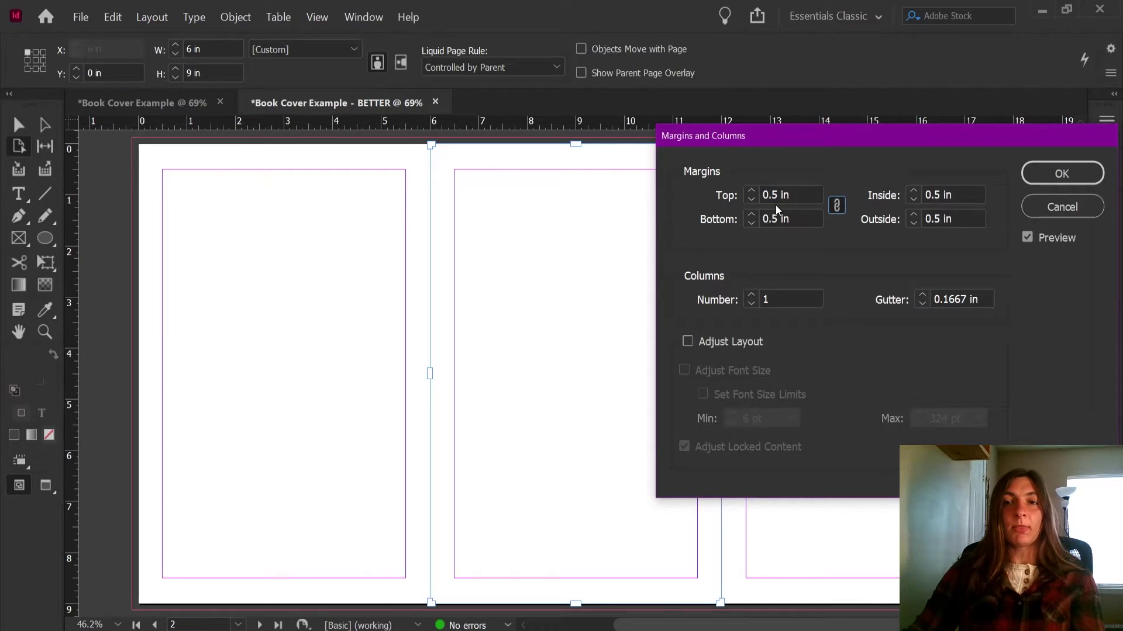
click(750, 199)
click(750, 200)
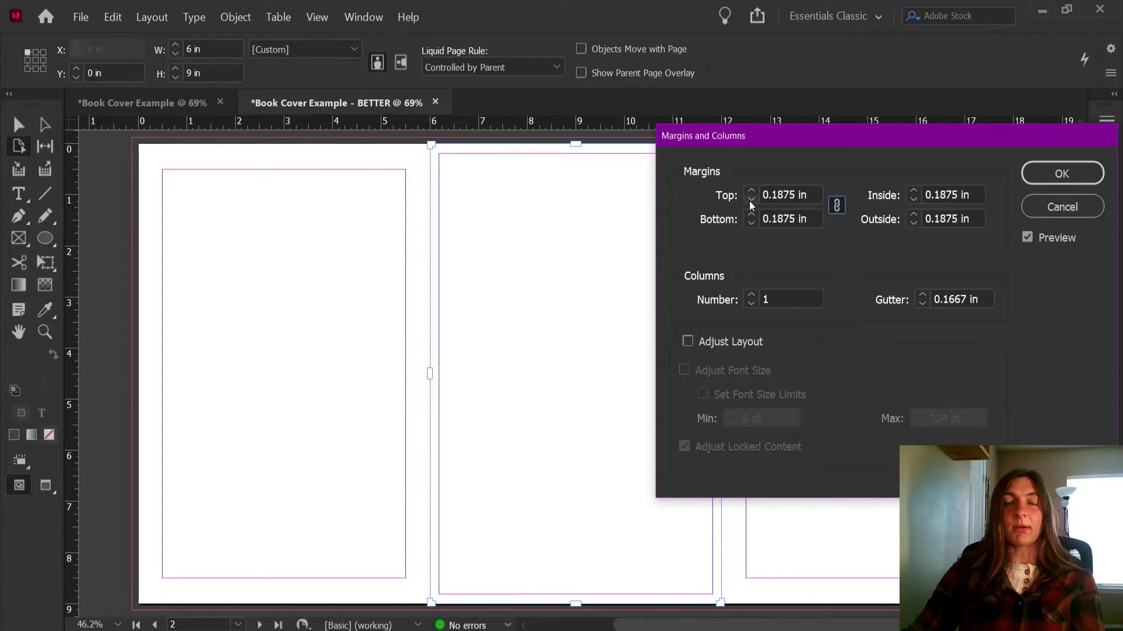
- Reduce all of the middle page's margins to 0 in and confirm
click(750, 203)
click(750, 204)
click(750, 203)
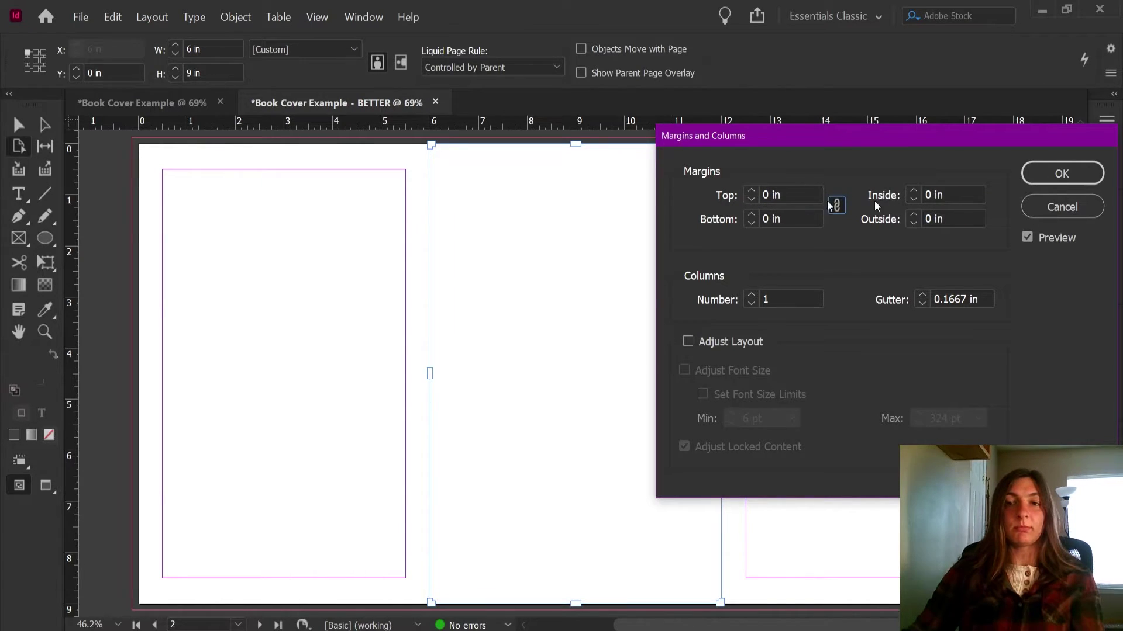
click(1061, 175)
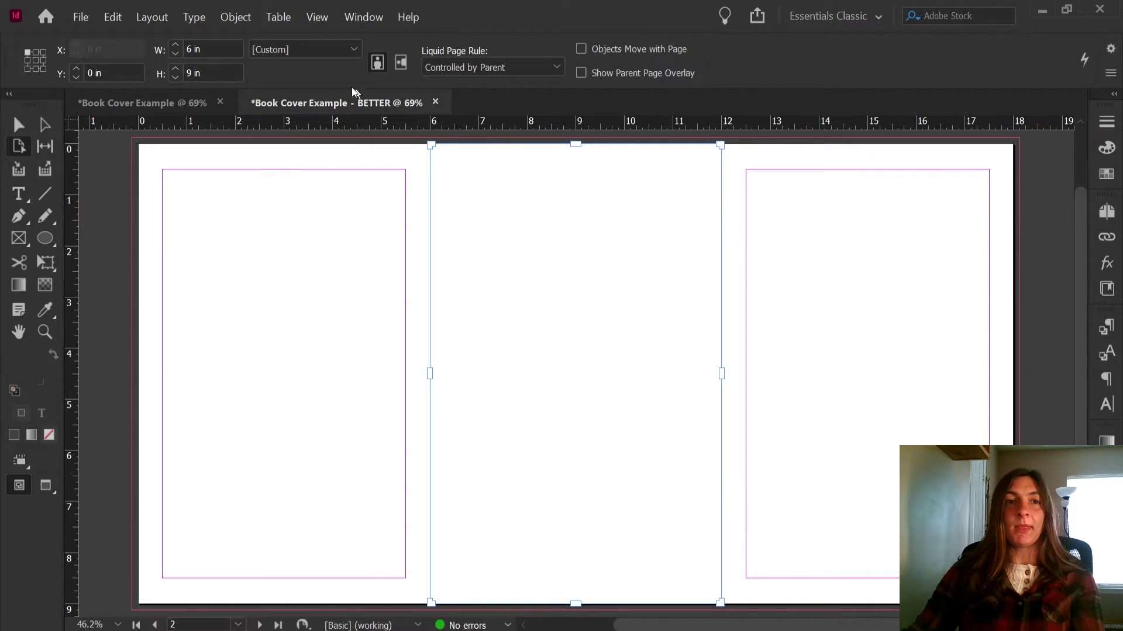
- Set the middle page's width to 0.5 in to form the spine
click(240, 47)
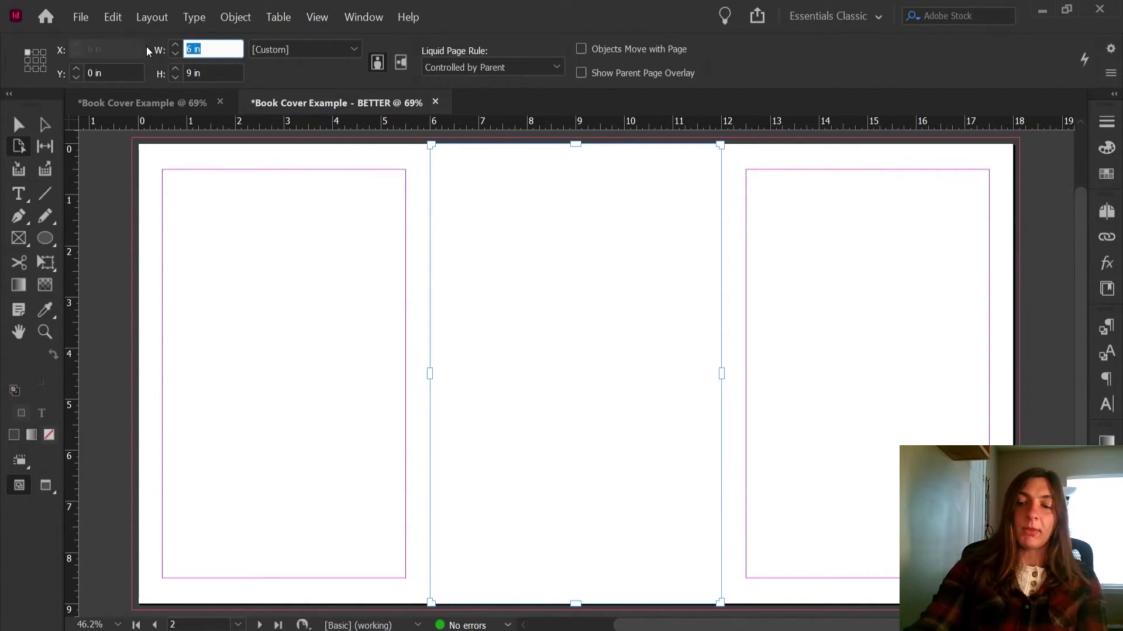
key(BackSpace)
text(.5)
key(Return)
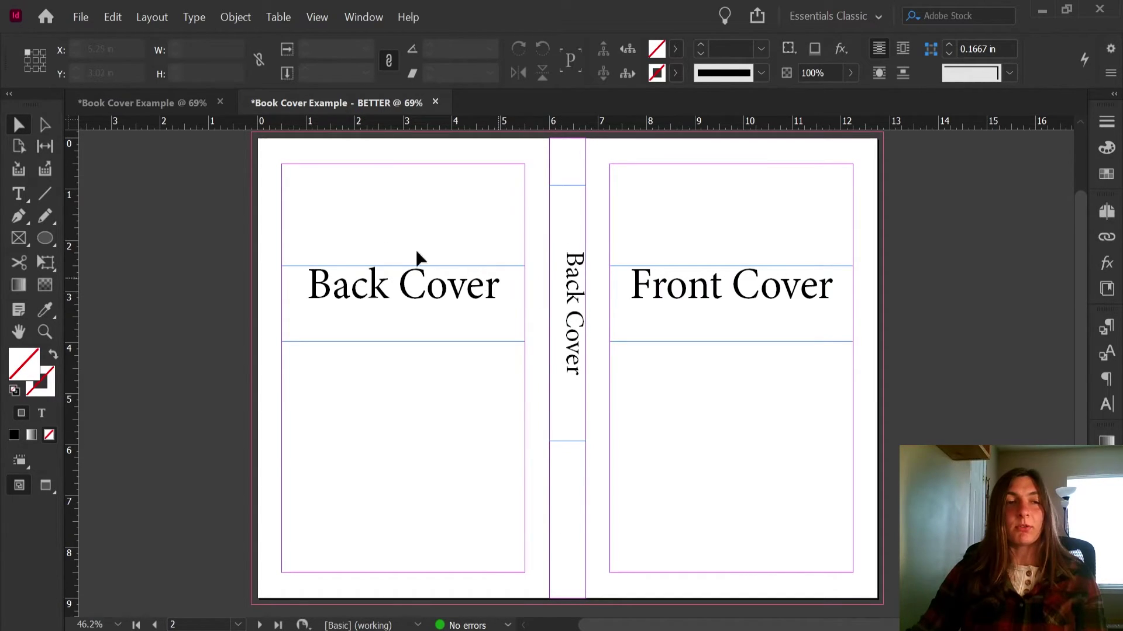
- Narrow the spine page to 0.34 in with the Page tool
click(18, 146)
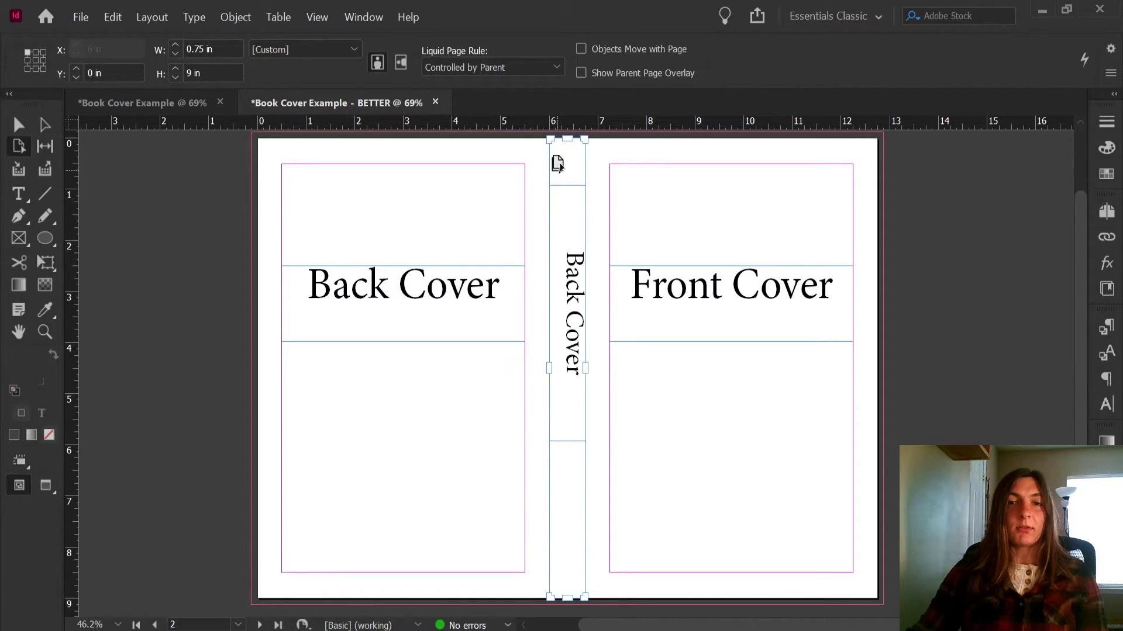
click(151, 50)
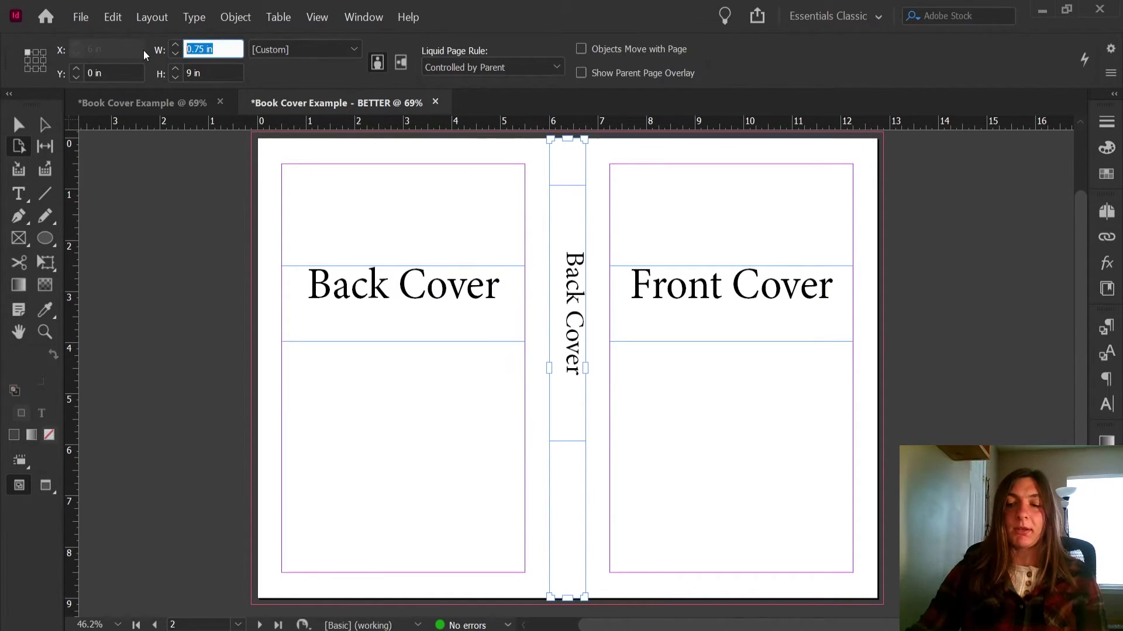
text(.34)
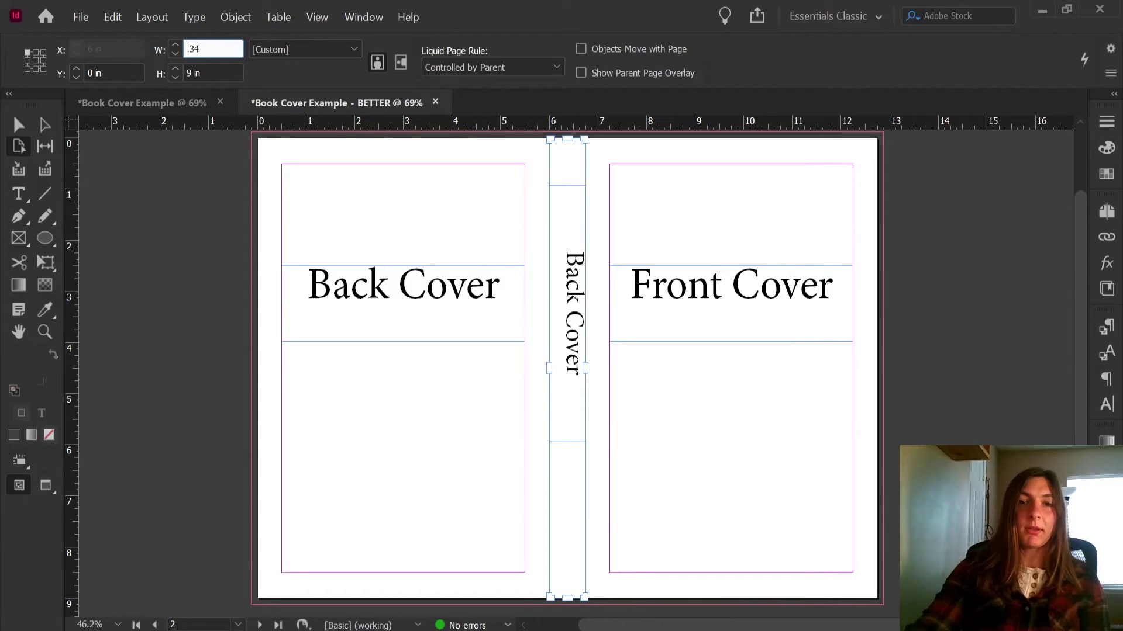
key(Return)
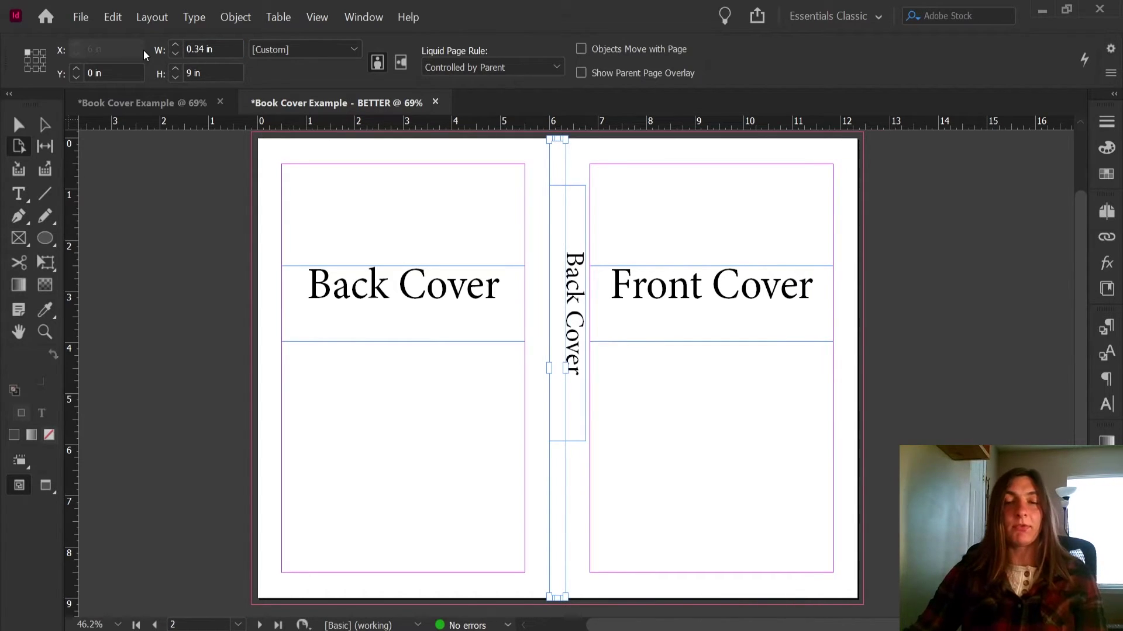
- Move the rotated spine title frame left onto the narrower spine
click(18, 124)
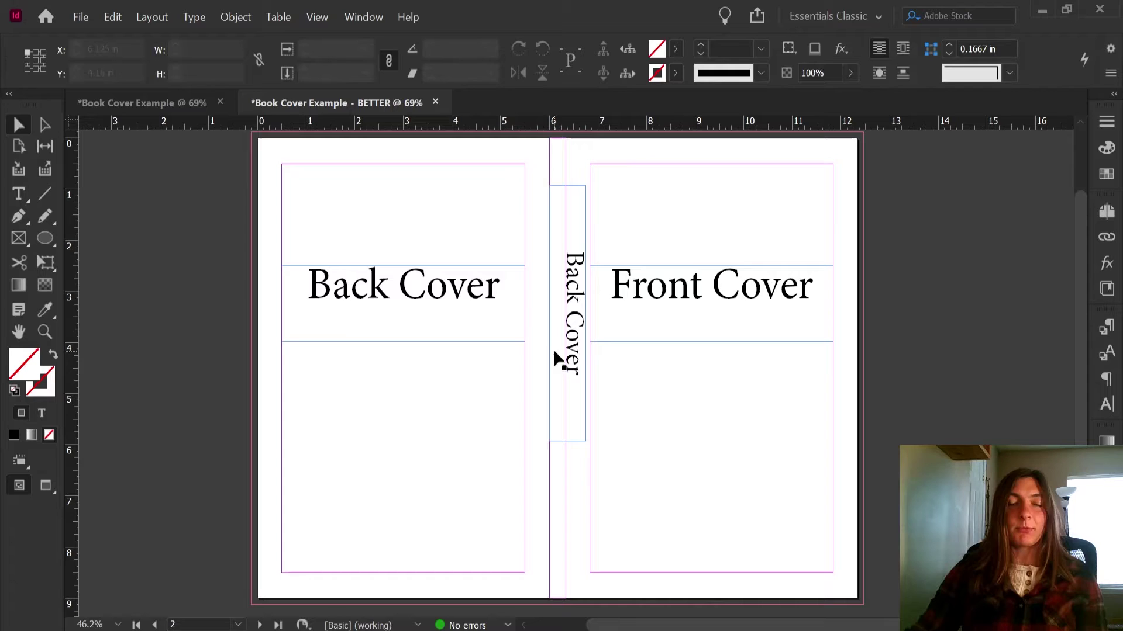
drag(560, 358, 549, 358)
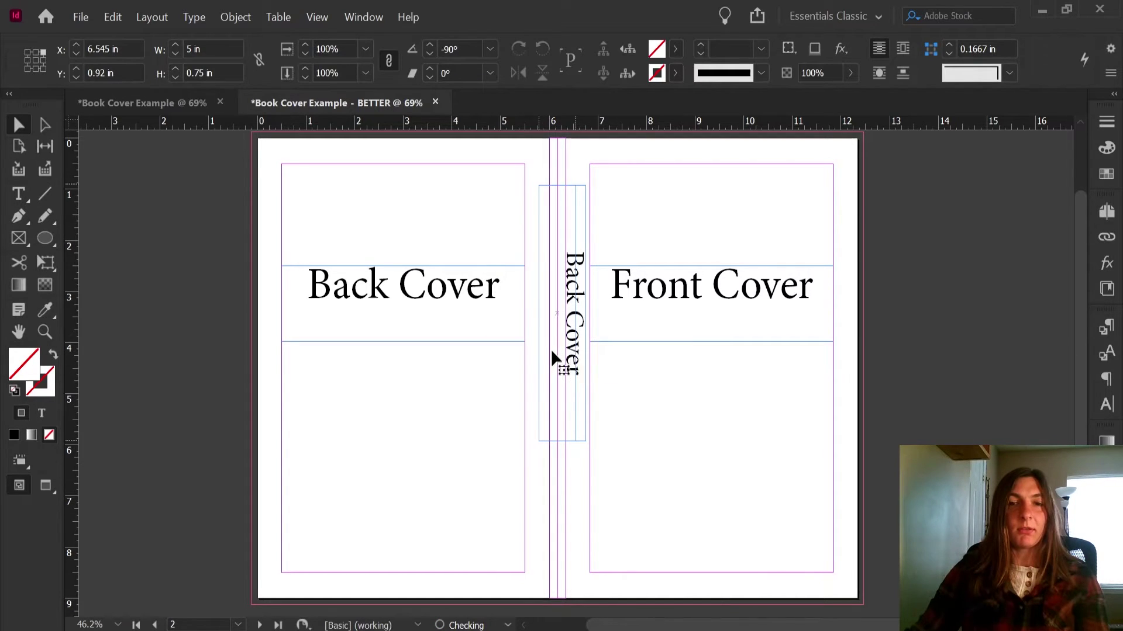
click(760, 289)
click(423, 289)
click(799, 356)
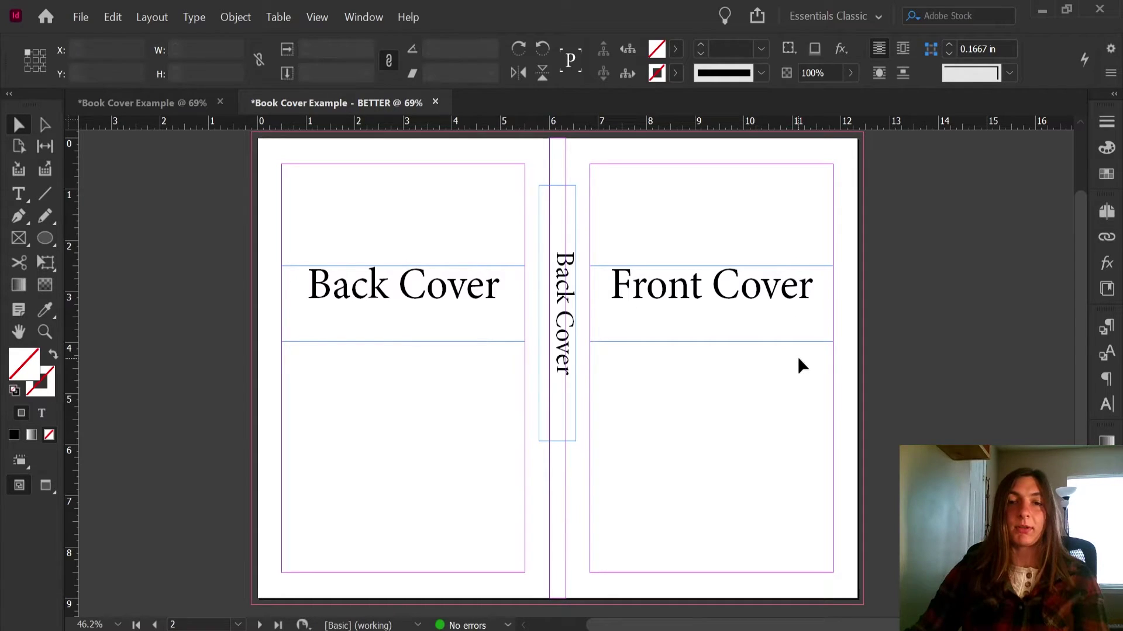
- Narrow the rotated spine title frame to fit within the spine
scroll(568, 316, up, 1)
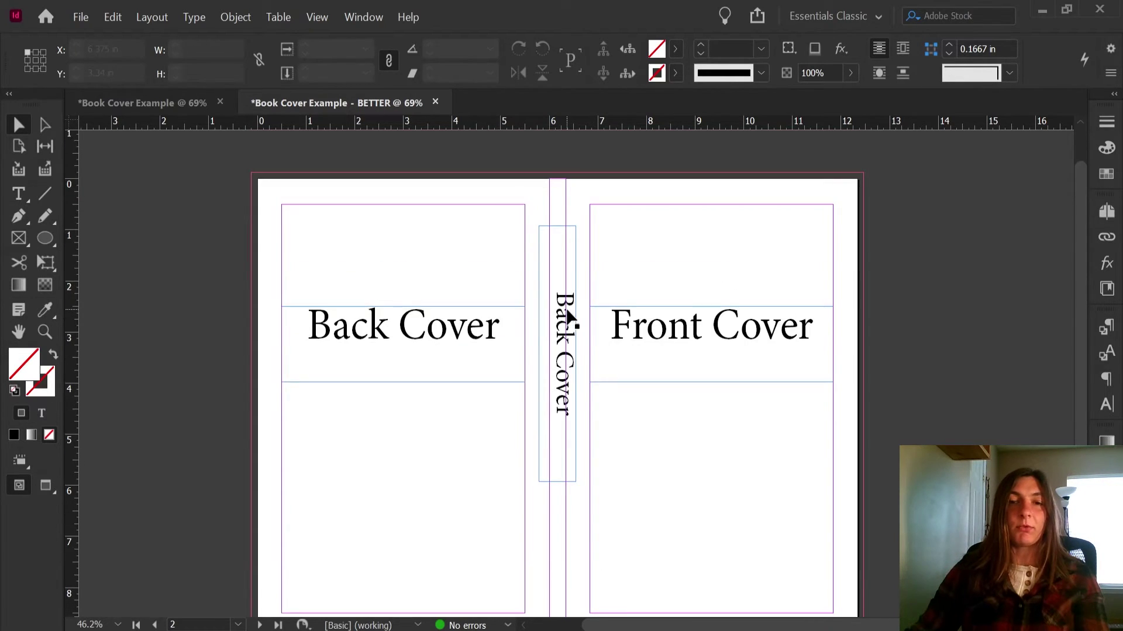
scroll(569, 319, down, 1)
scroll(568, 318, up, 3)
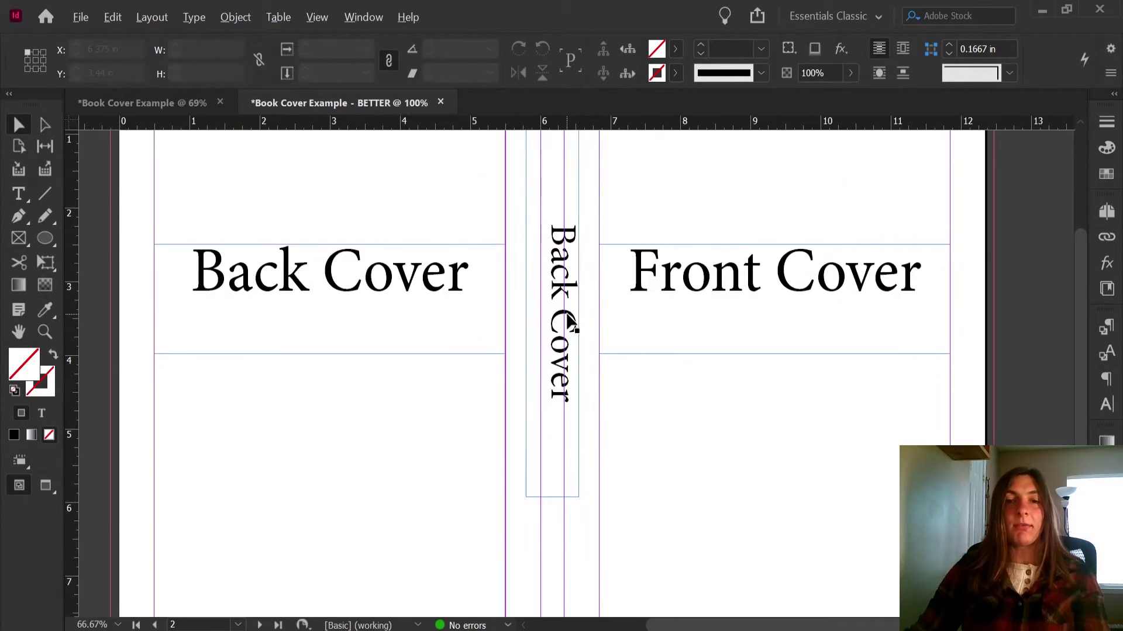
drag(651, 240, 655, 353)
click(547, 383)
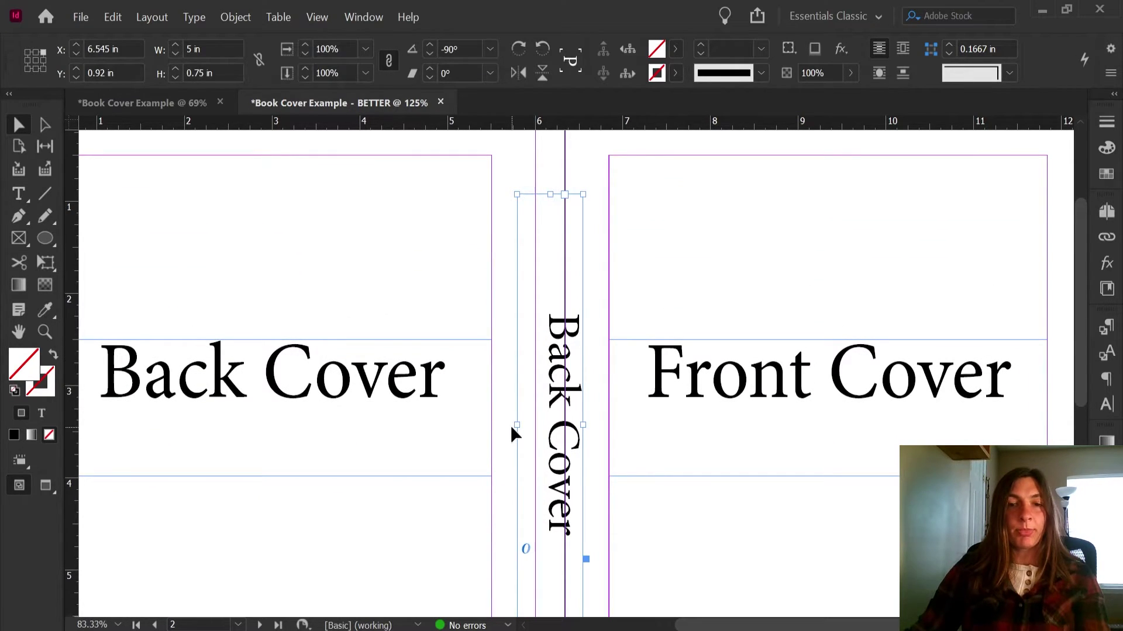
drag(517, 426, 563, 426)
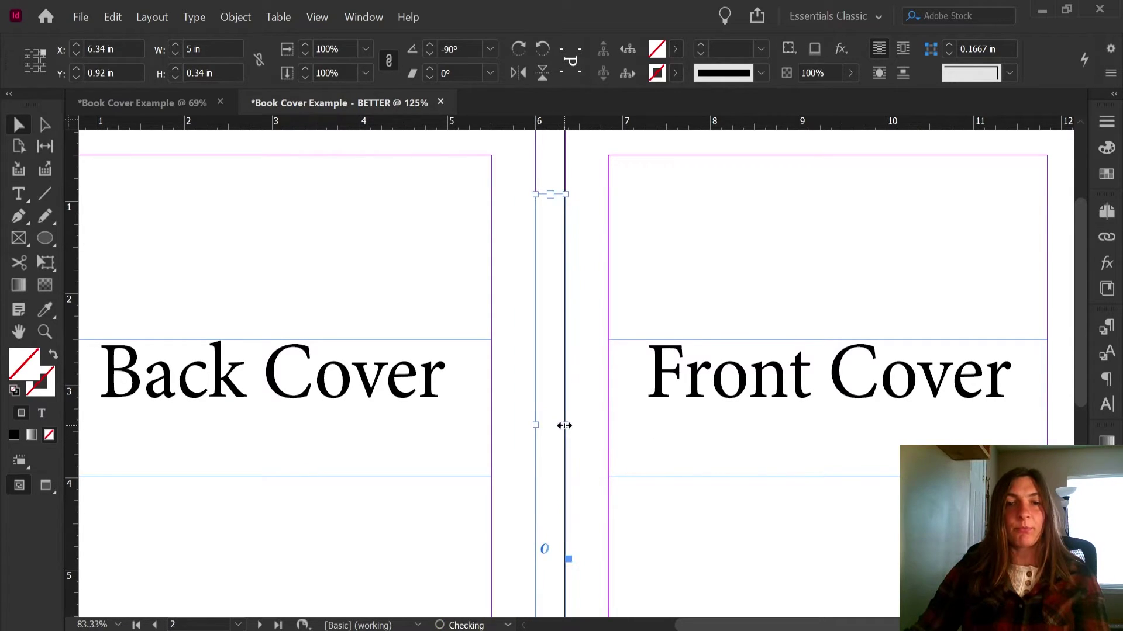
- Reduce the spine's Back Cover text to 20 pt so it no longer oversets
key(t)
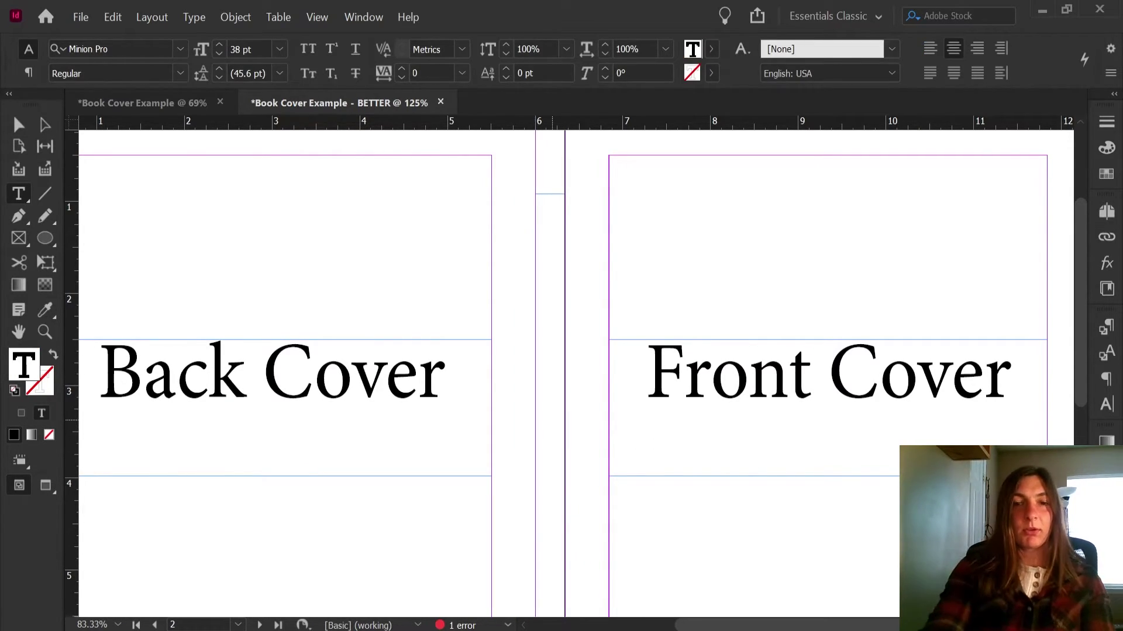
key(ctrl+a)
key(ctrl+shift+less)
key(ctrl+shift+less)
key(ctrl+shift+less)
key(ctrl+shift+less)
key(ctrl+shift+less)
key(ctrl+shift+less)
key(ctrl+shift+less)
key(ctrl+shift+less)
key(ctrl+shift+less)
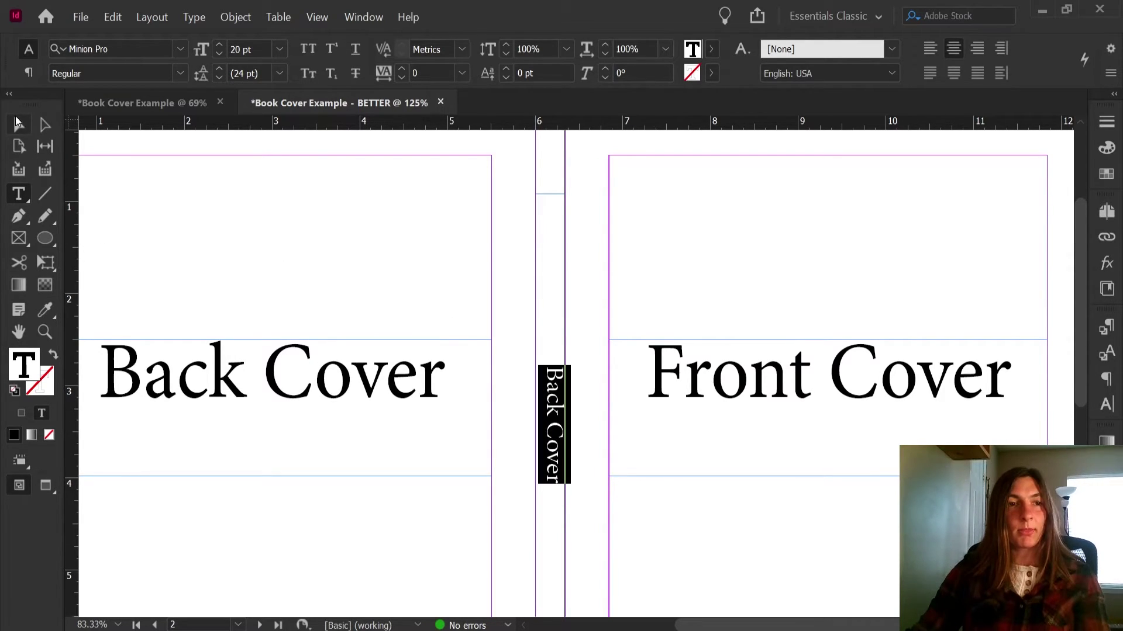
click(18, 123)
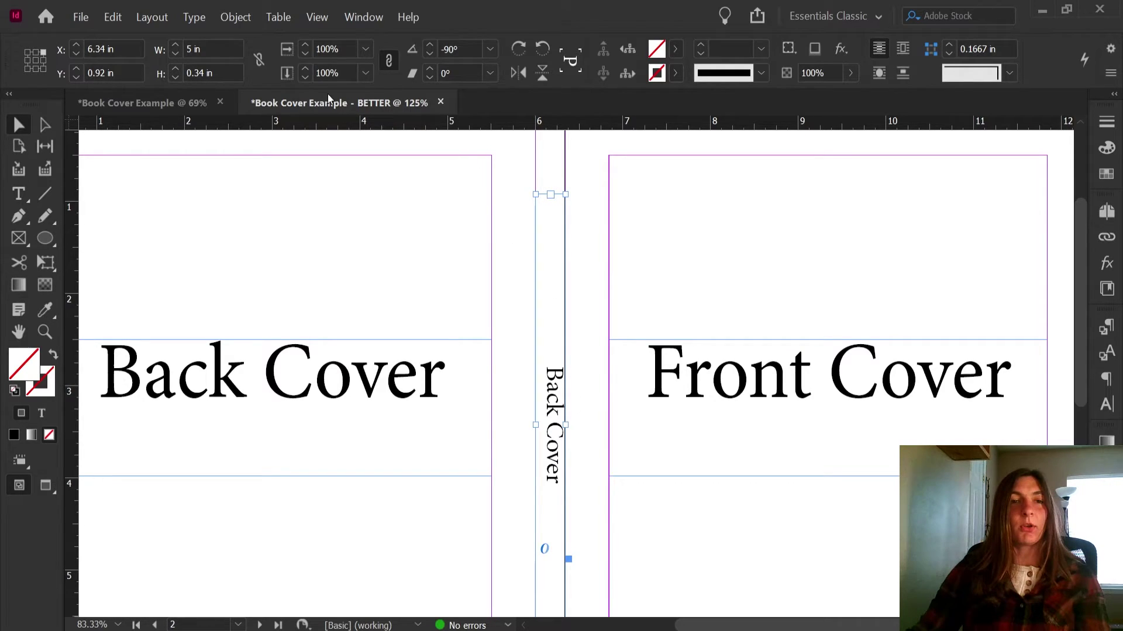
- Set the spine frame's vertical justification to Center in Text Frame Options
click(246, 20)
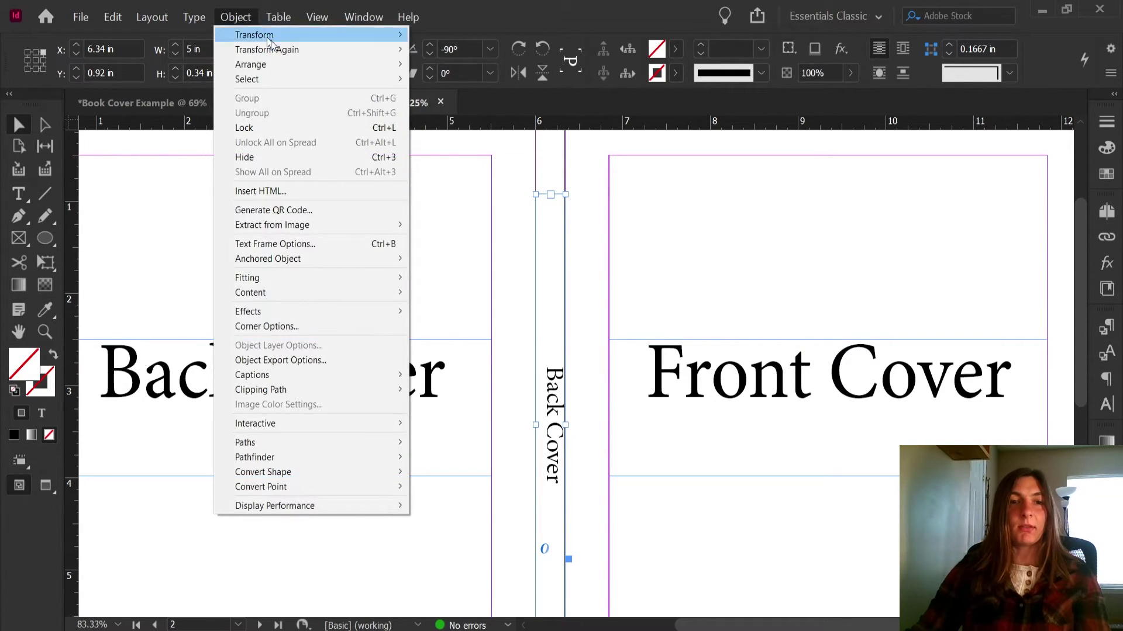
click(286, 248)
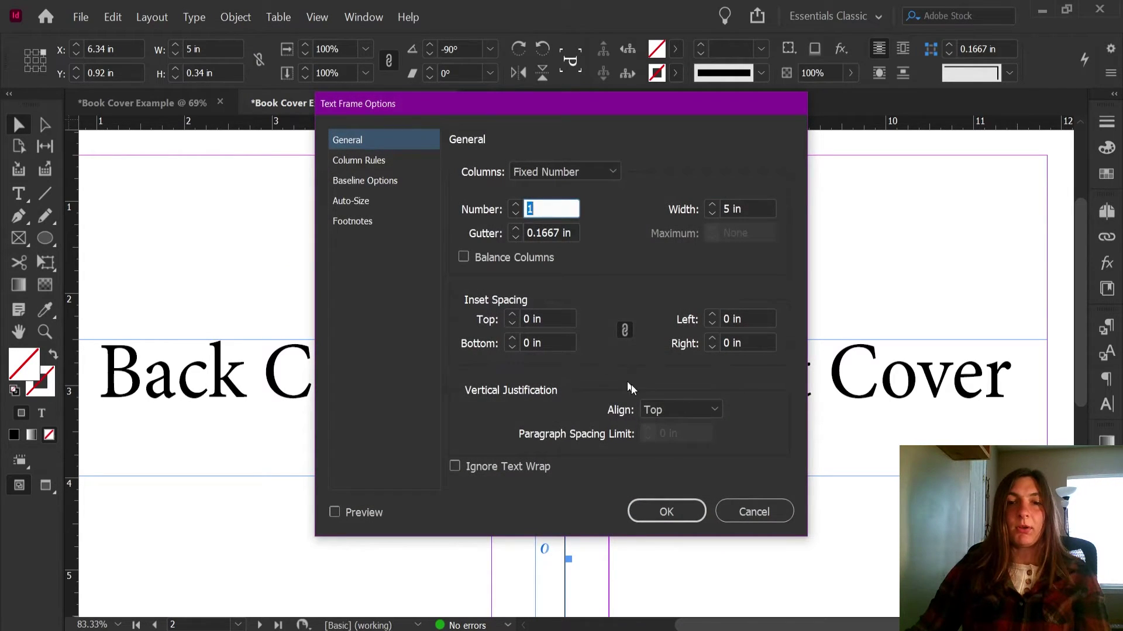
click(686, 408)
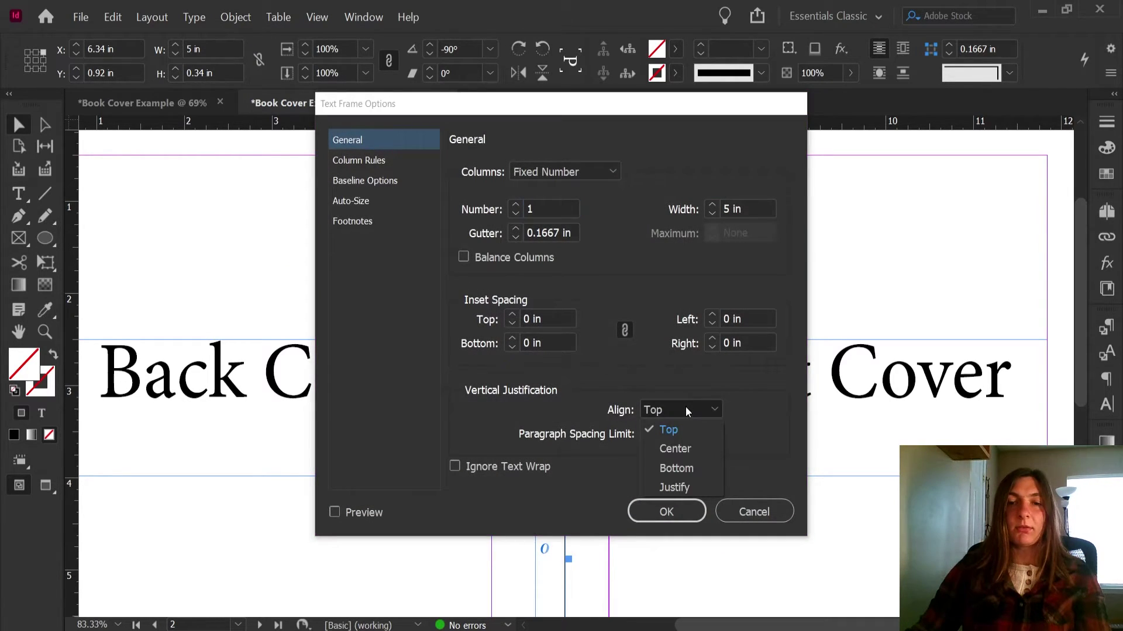
click(677, 445)
click(638, 512)
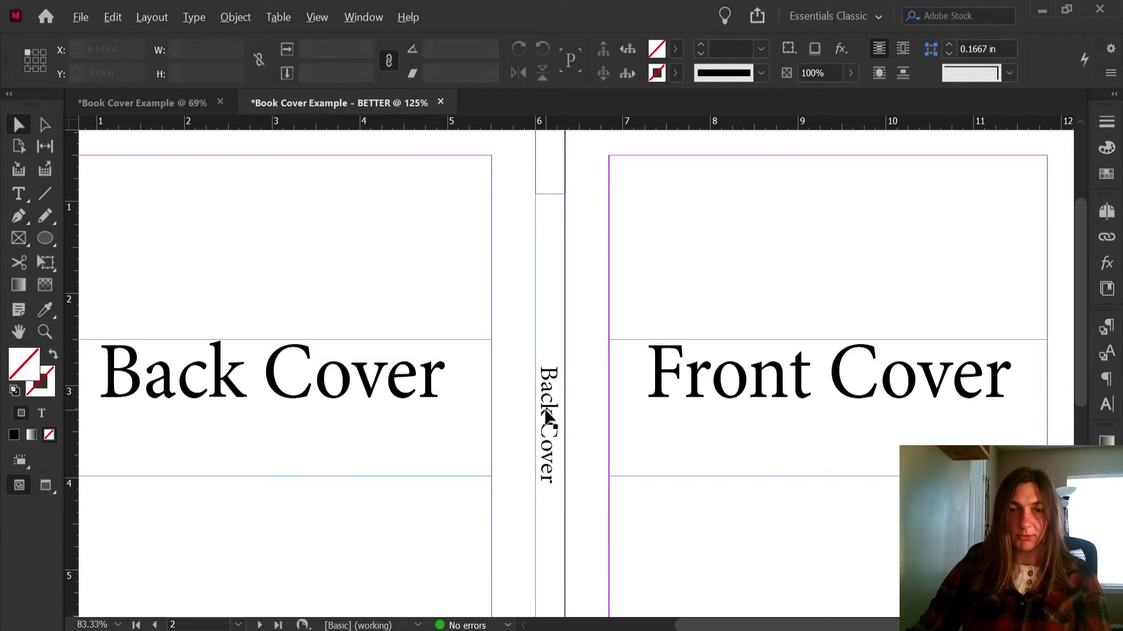
- Unlink the spine frame's insets and give it a 0.0625 in bottom inset
key(ctrl+equal)
drag(639, 421, 512, 384)
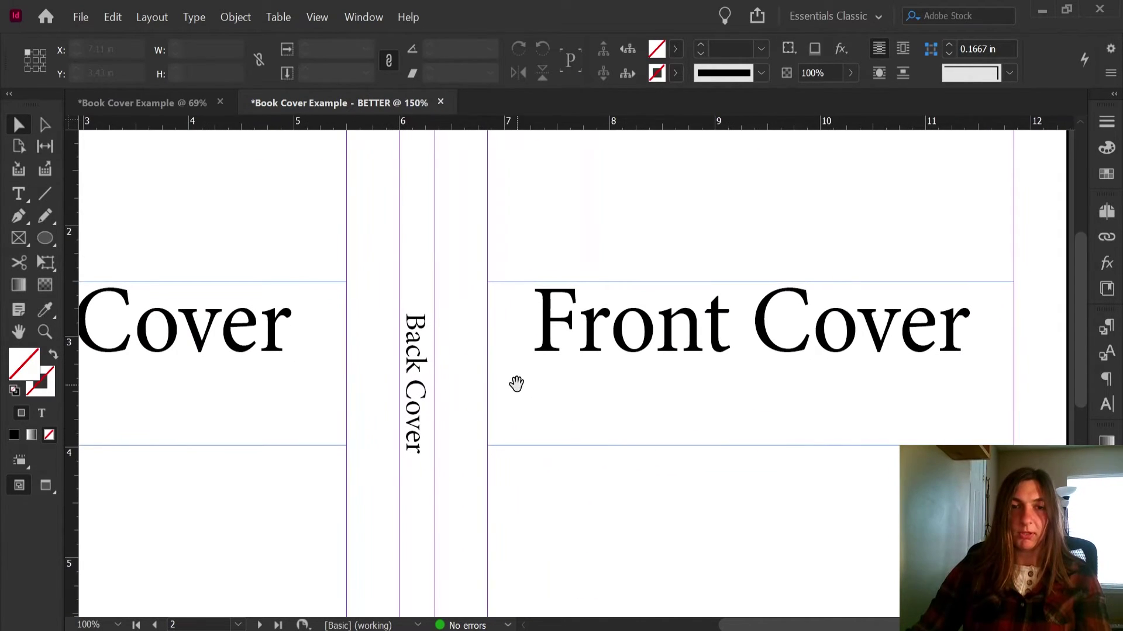
click(417, 338)
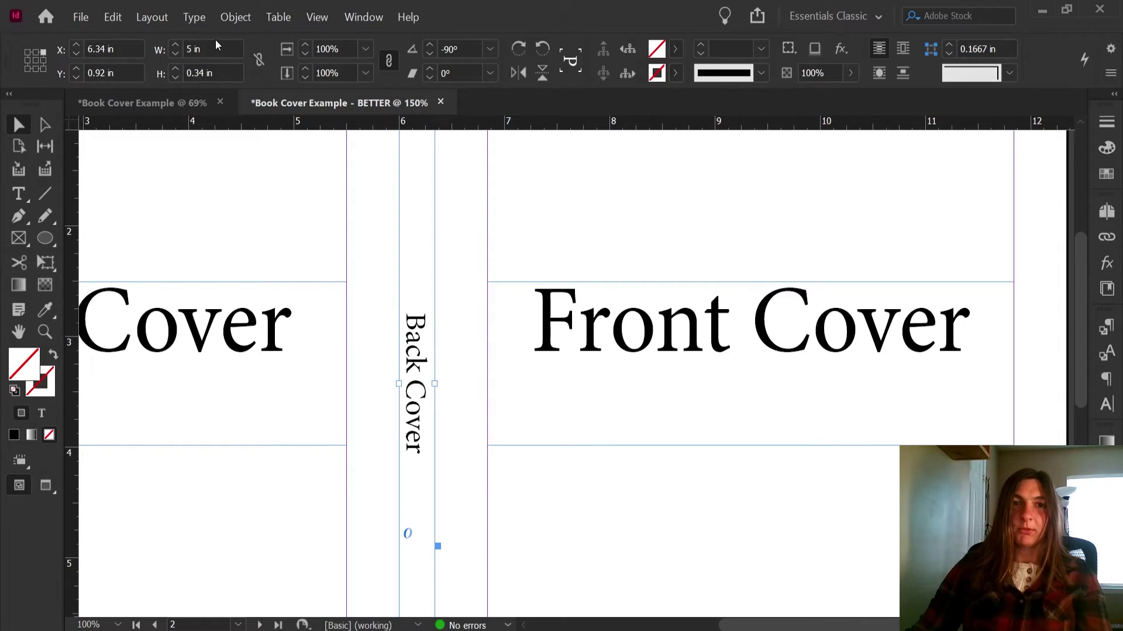
click(224, 21)
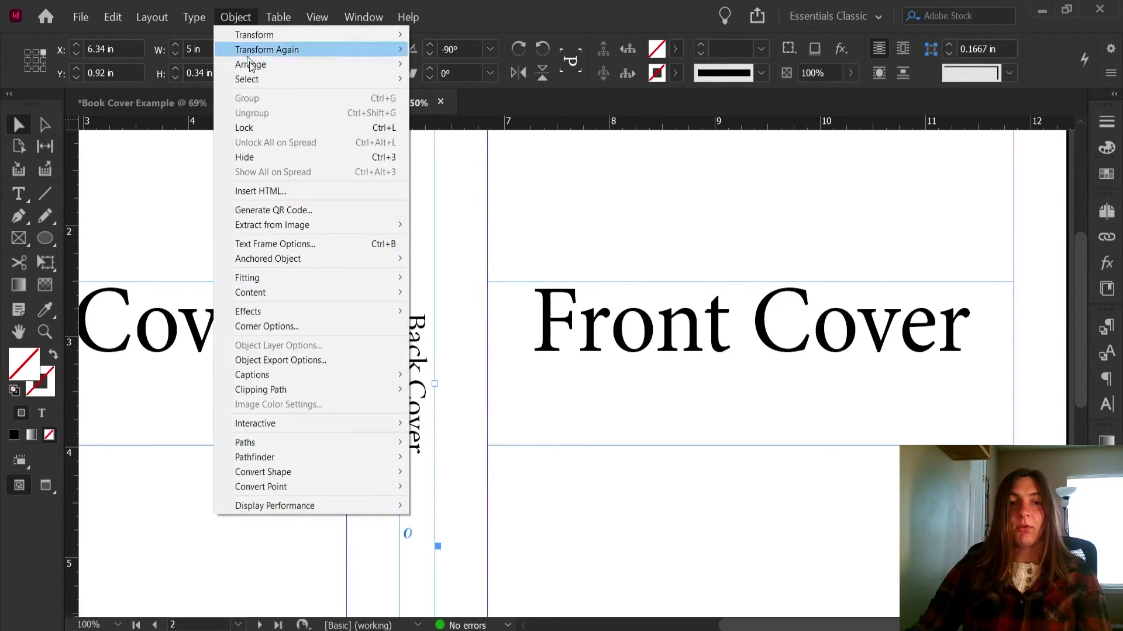
click(293, 244)
drag(549, 104, 808, 80)
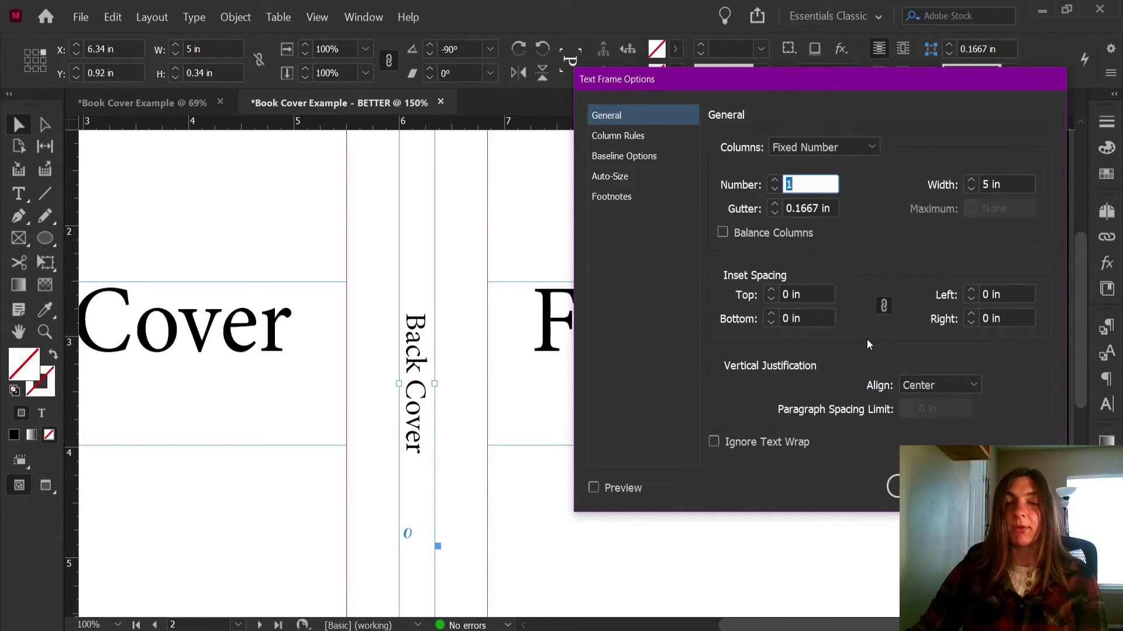
click(882, 305)
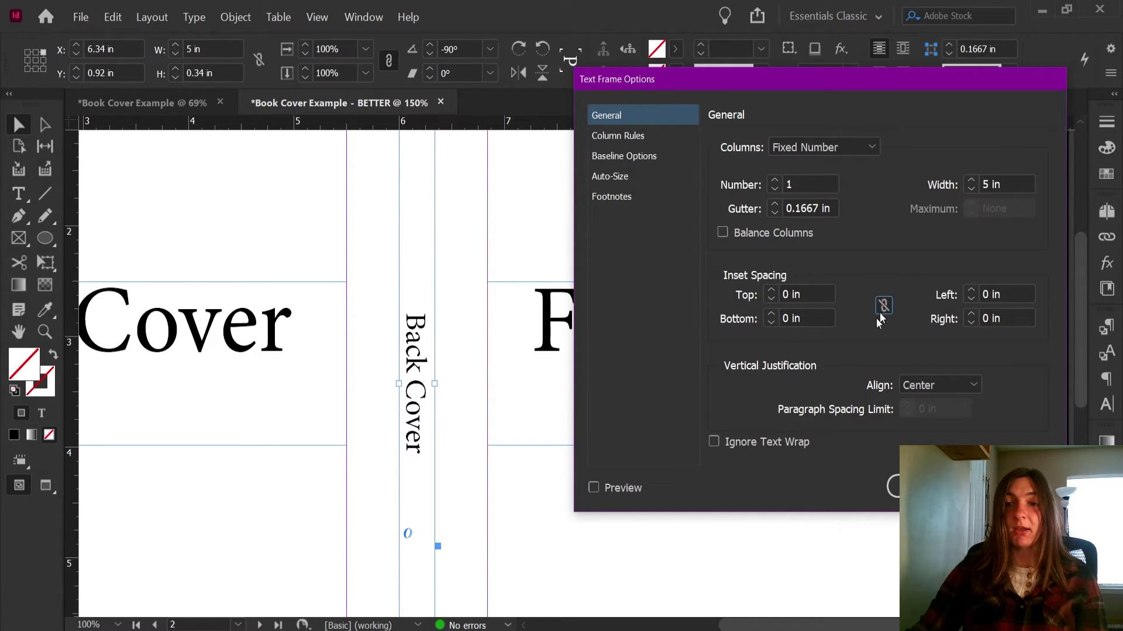
click(773, 315)
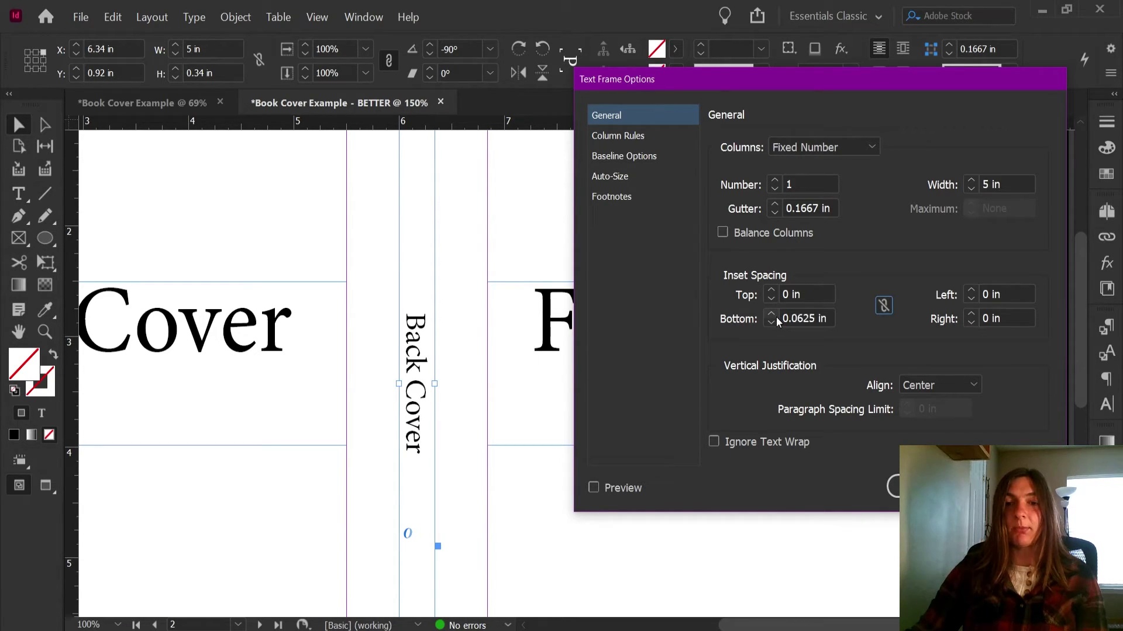
click(612, 491)
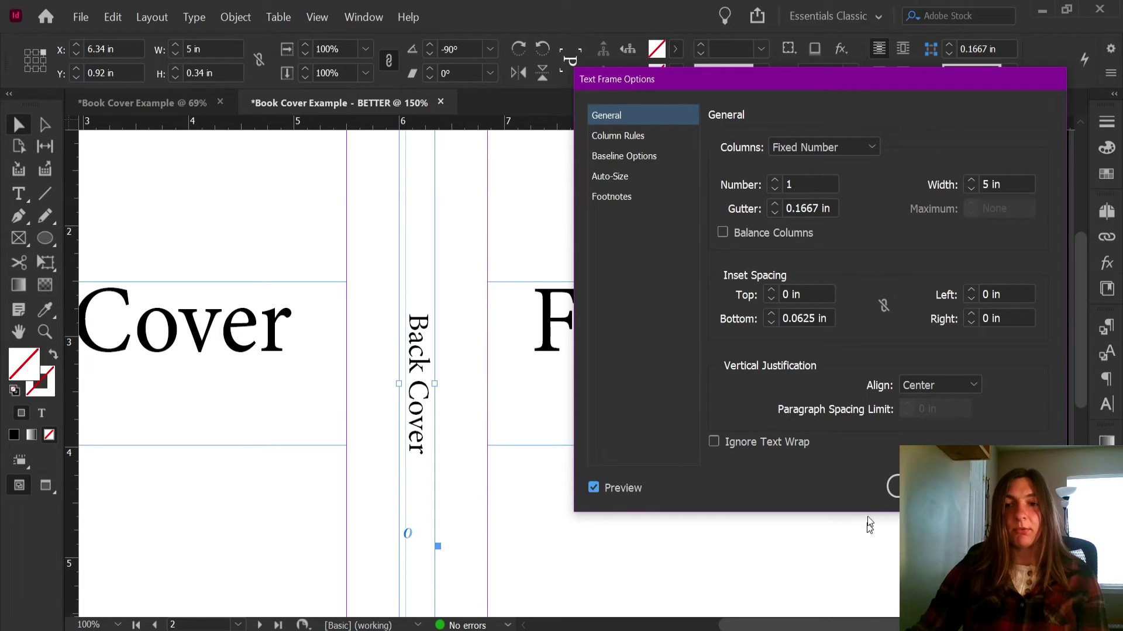
click(915, 486)
key(ctrl+minus)
key(ctrl+minus)
key(ctrl+minus)
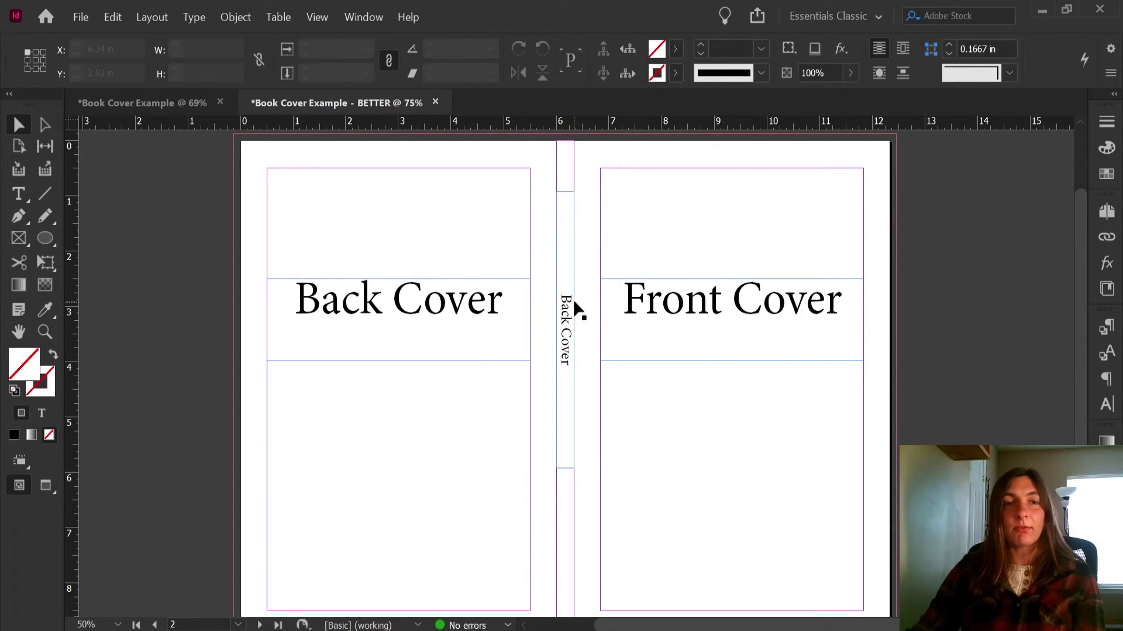
- Start an Adobe PDF export limited to page range 1, exported as spreads
click(84, 17)
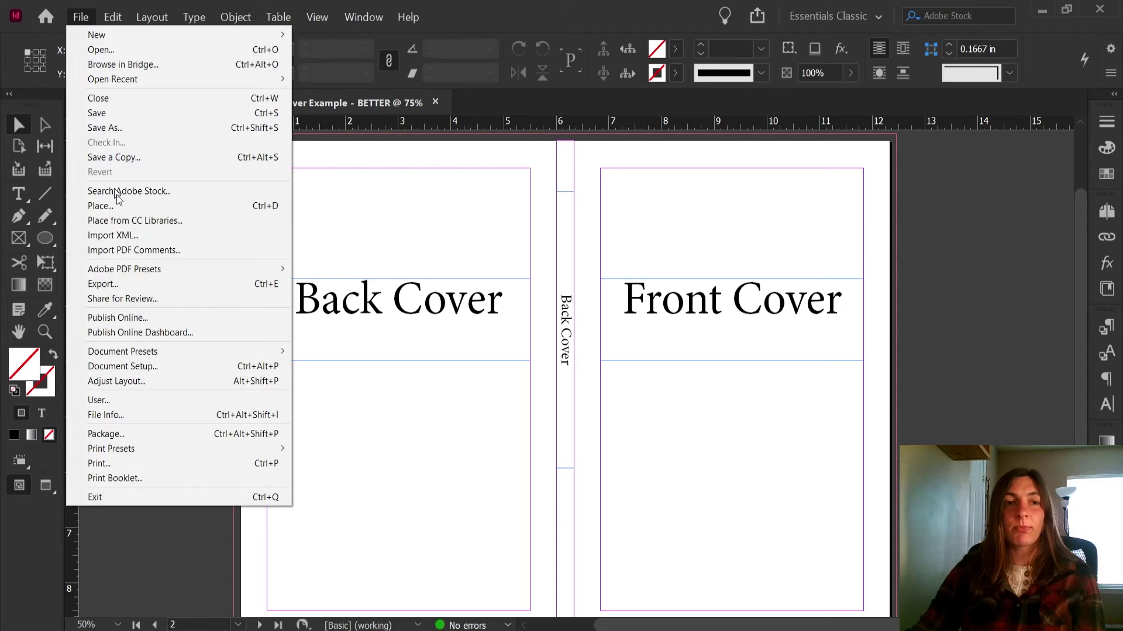
click(140, 286)
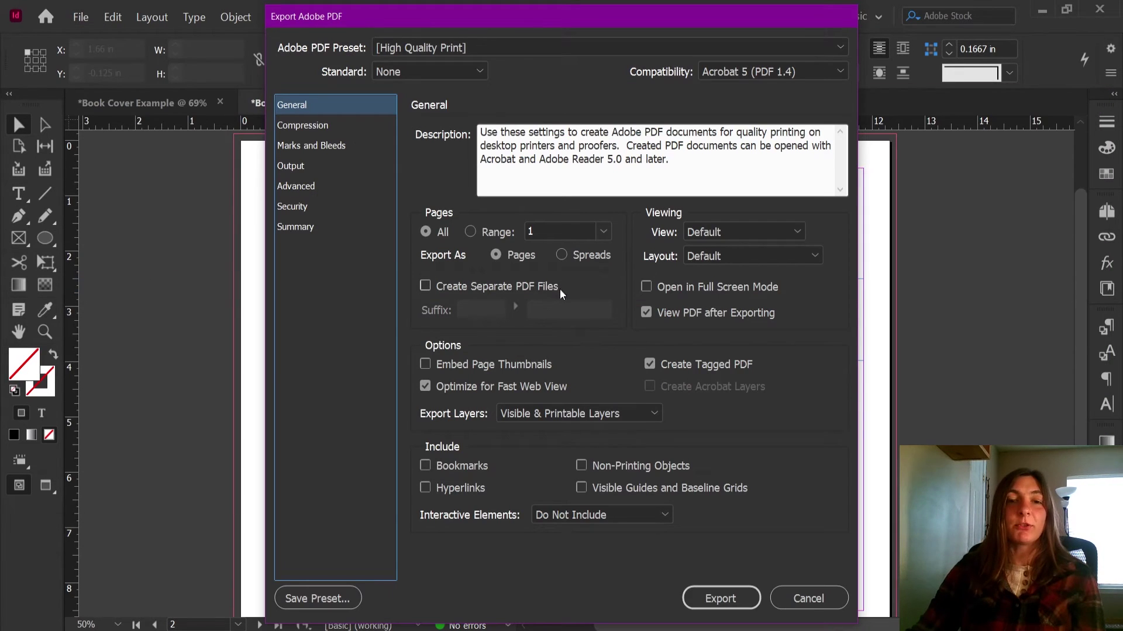
click(552, 230)
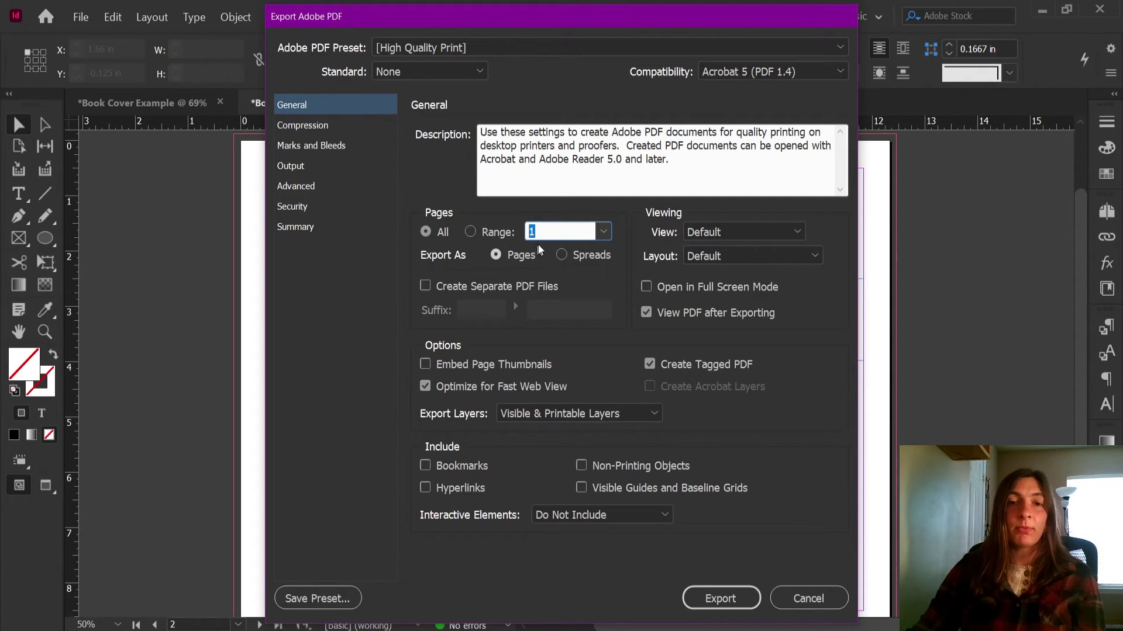
click(546, 232)
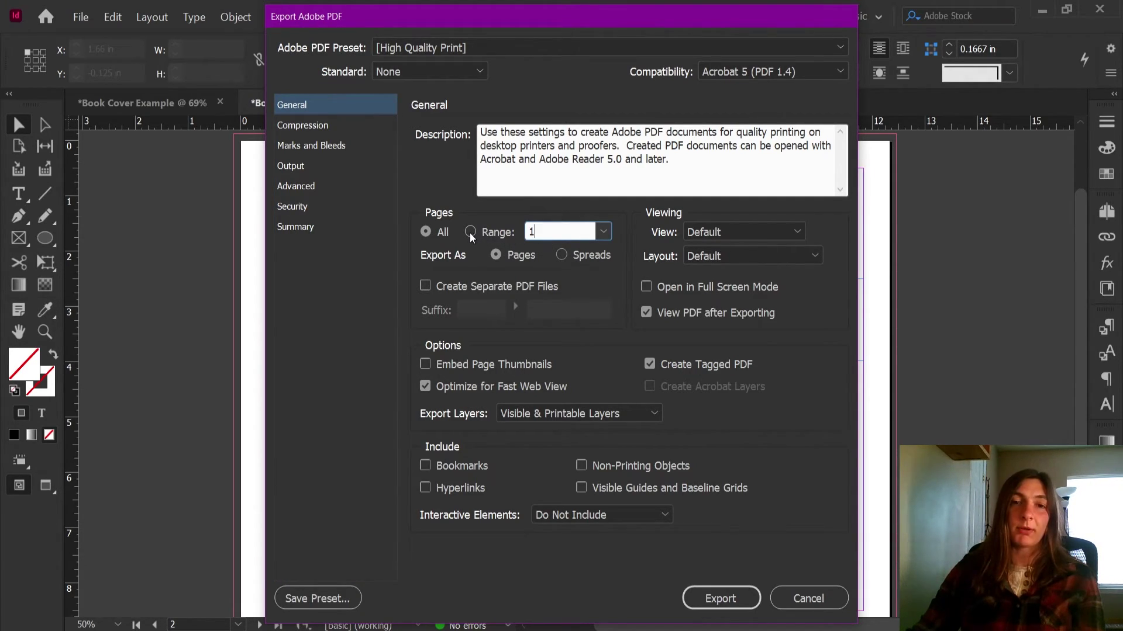
click(471, 232)
double_click(533, 232)
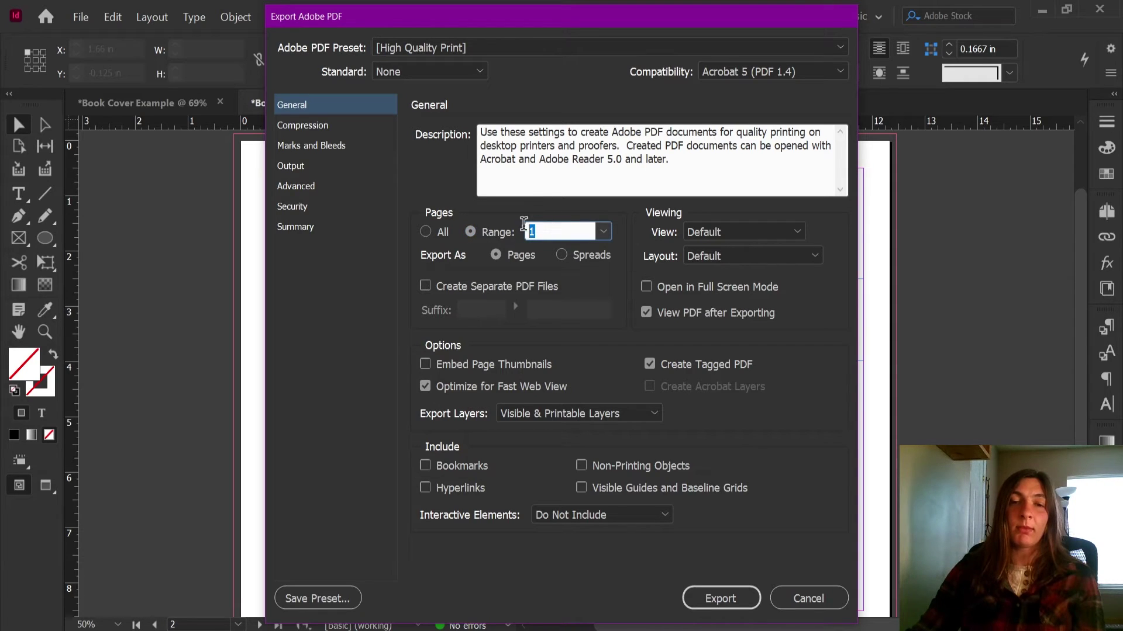
click(559, 232)
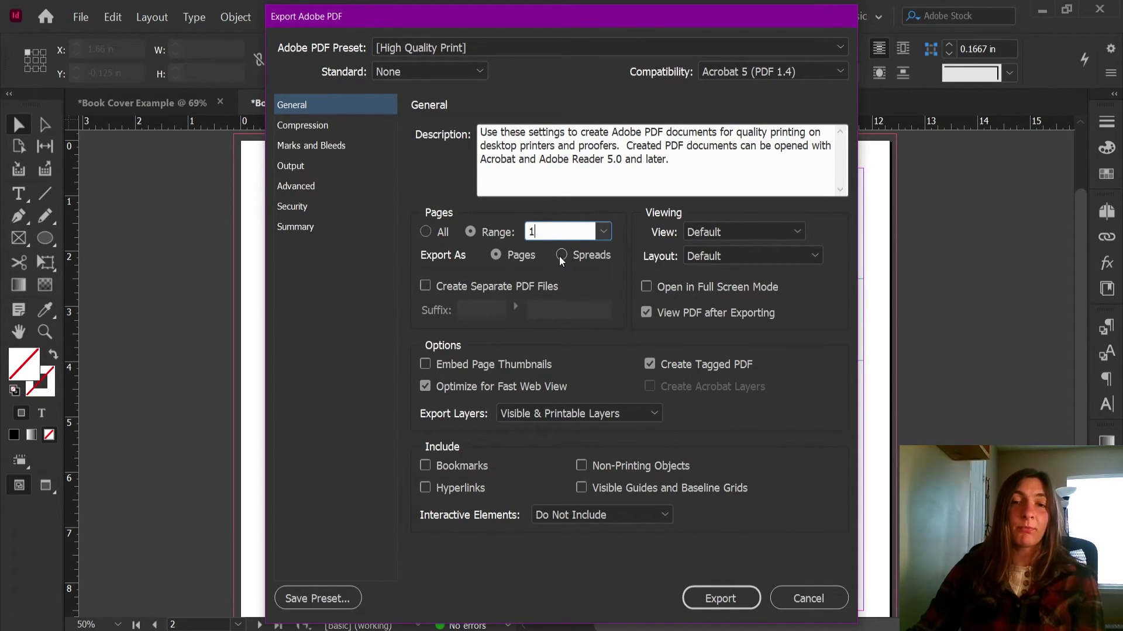
click(560, 258)
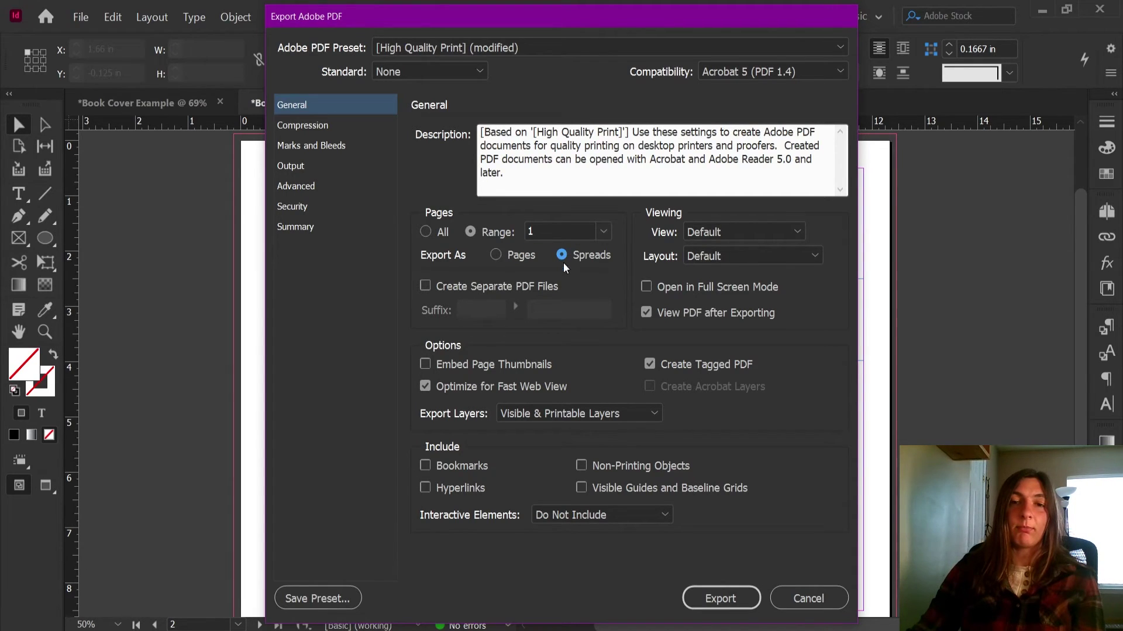
- Turn on Use Document Bleed Settings and export the spread as 'Book Cover Example - BETTER.pdf'
click(343, 145)
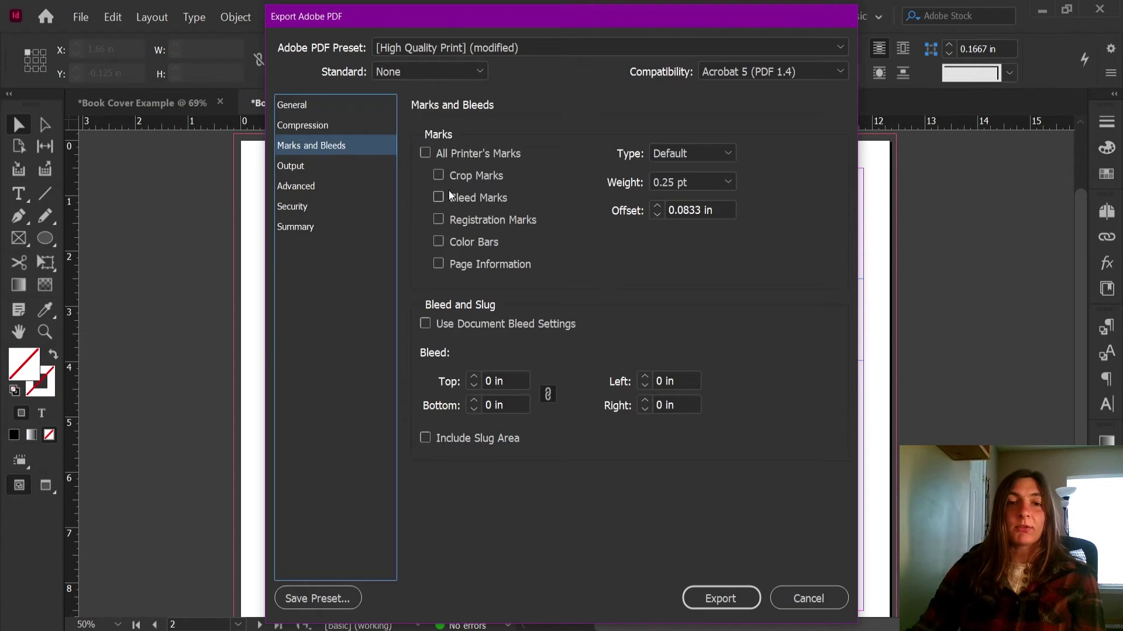
click(483, 327)
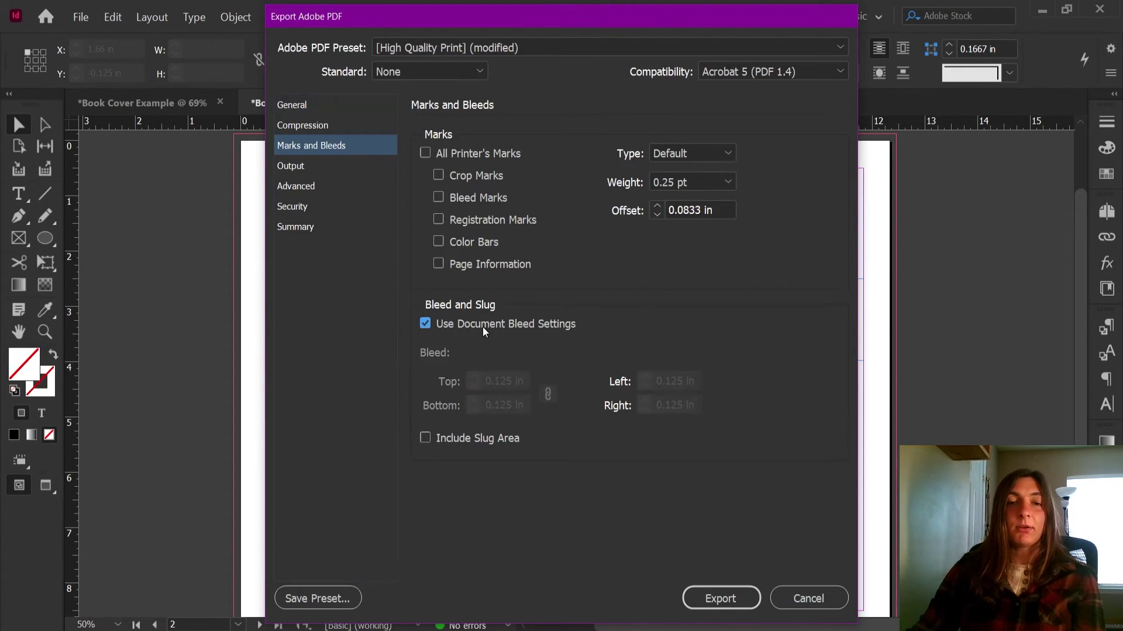
click(289, 127)
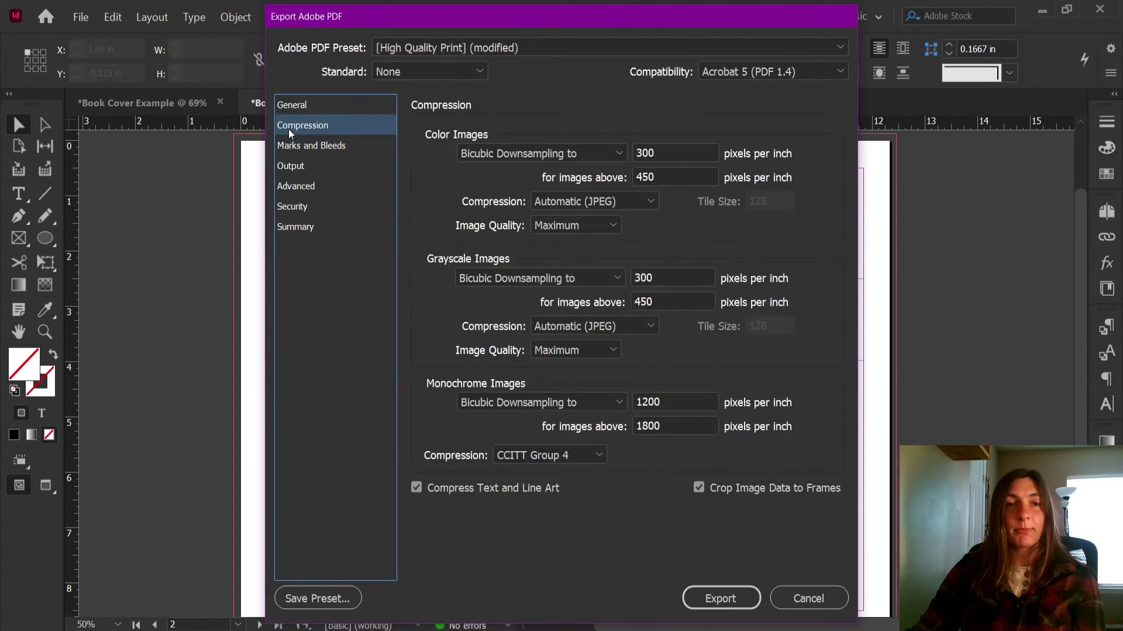
click(307, 108)
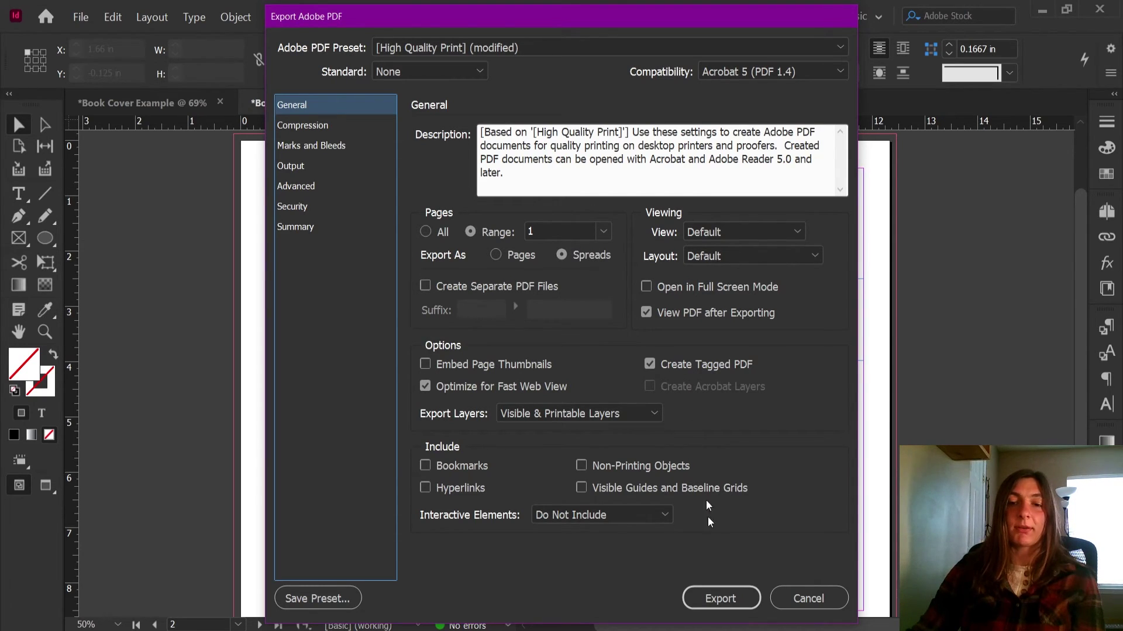
click(710, 592)
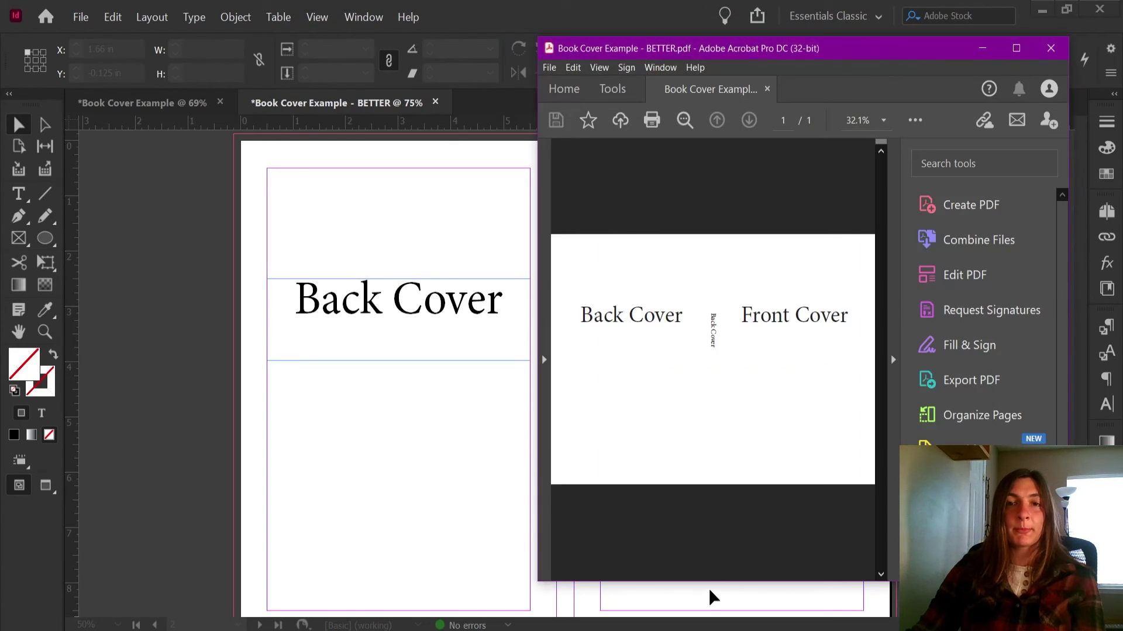
- Maximize the Acrobat window to review the one-page back cover, spine and front cover spread
drag(823, 39, 754, 4)
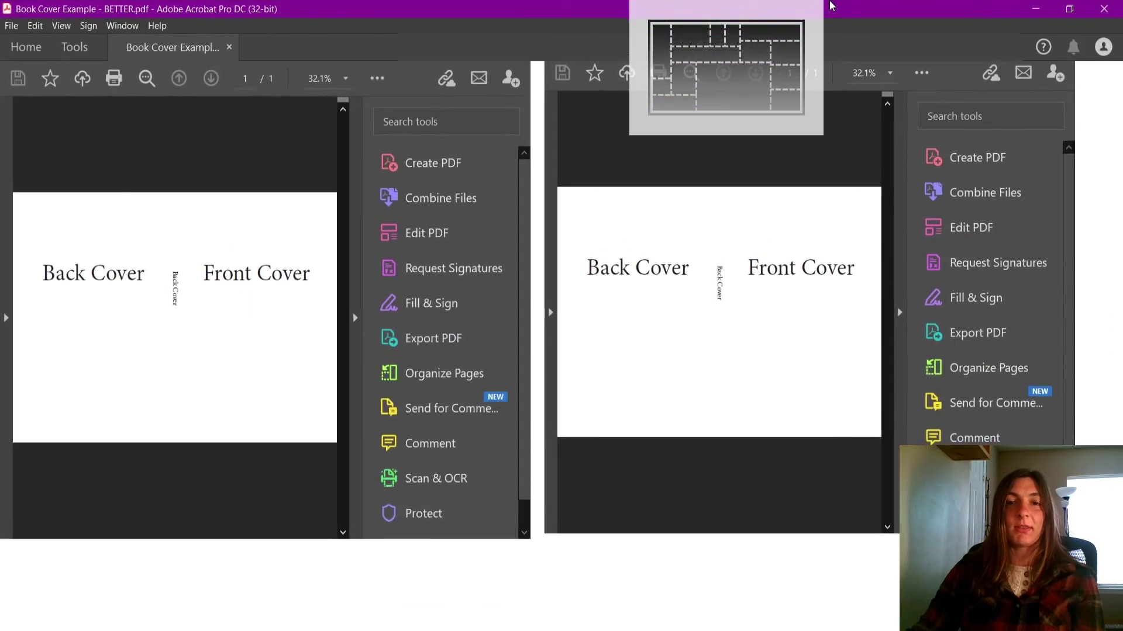